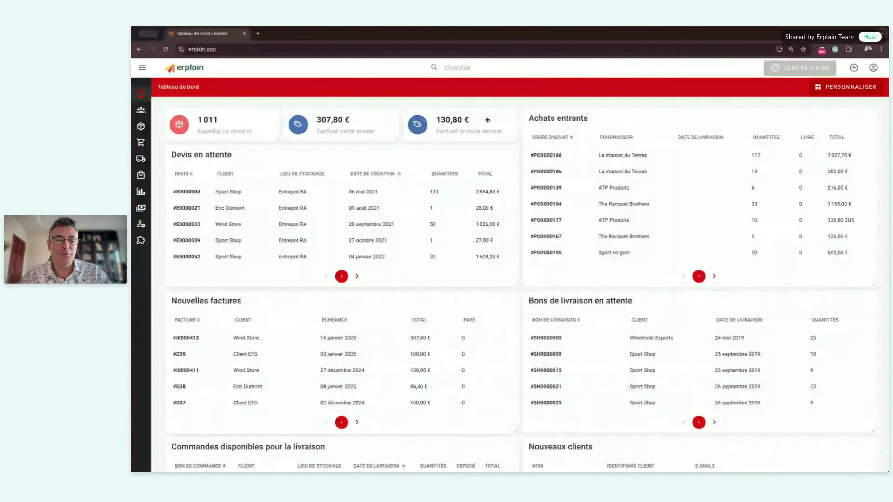
Review the widgets available for customizing the dashboard
mouse_move(487, 120)
mouse_down()
mouse_move(489, 229)
mouse_move(489, 122)
mouse_up()
click(847, 87)
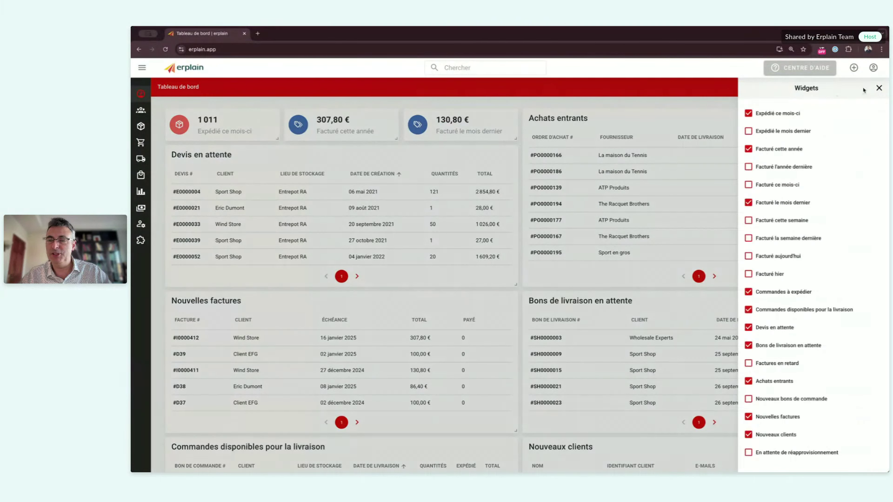
click(880, 89)
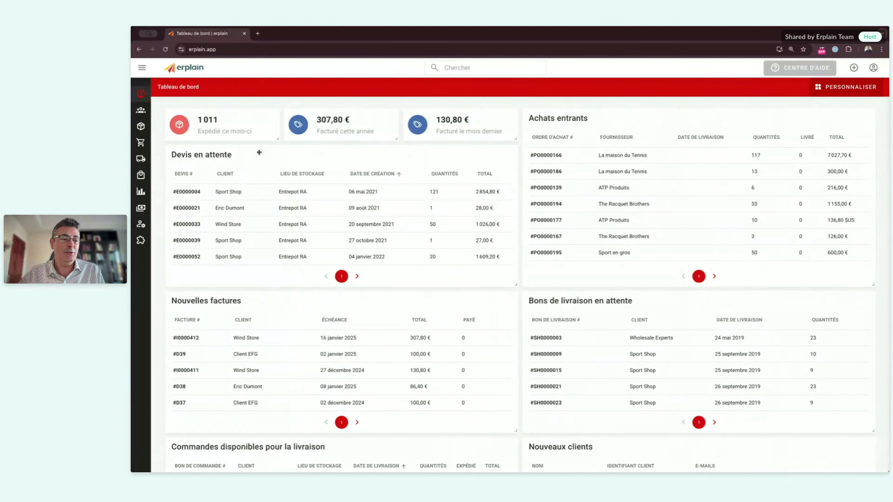
Look through the quick-create options for contacts, products, sales and stock records
mouse_move(138, 145)
click(175, 144)
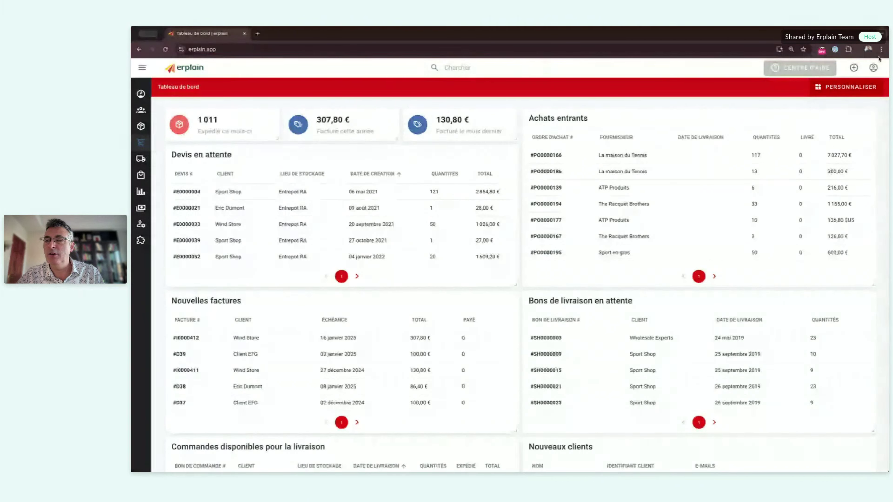
click(854, 68)
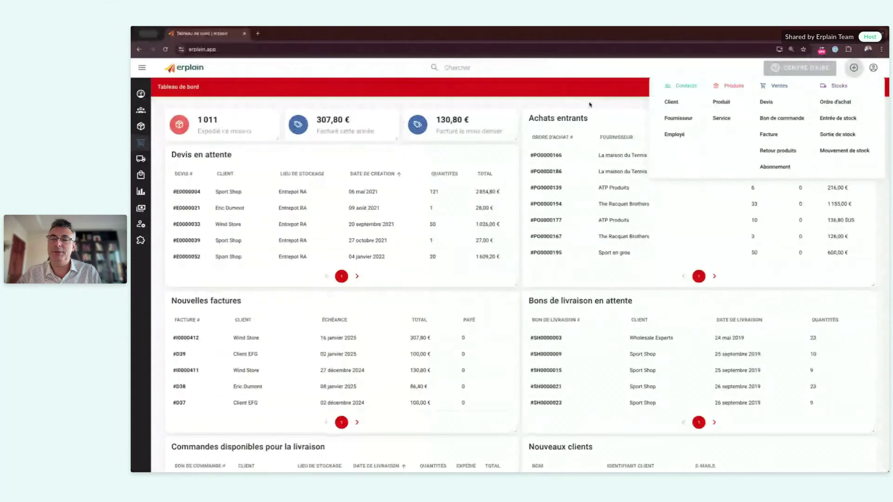
click(320, 107)
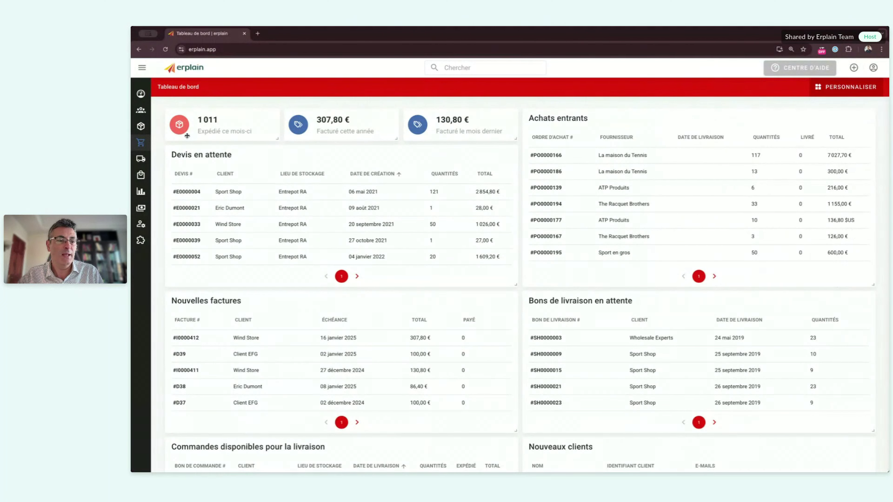
Open the sales quotes list (Devis) and add the Niveau de prix and Envoyé columns to it
mouse_move(144, 136)
click(150, 163)
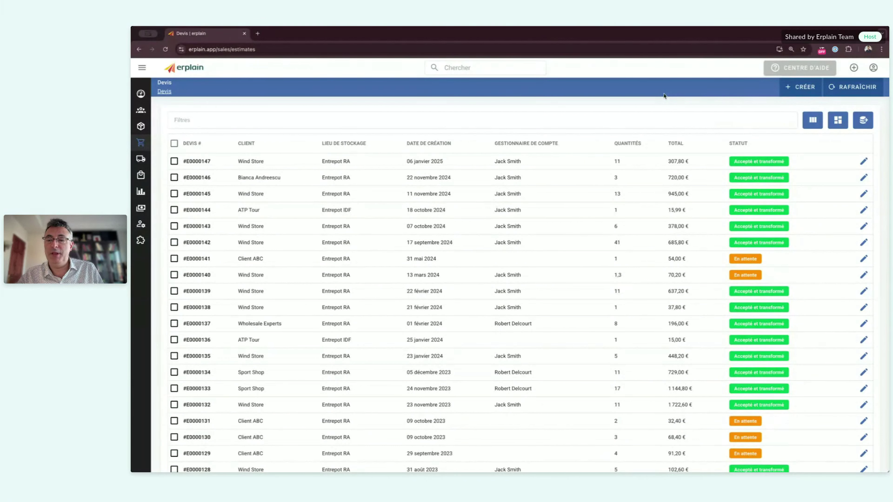
click(813, 121)
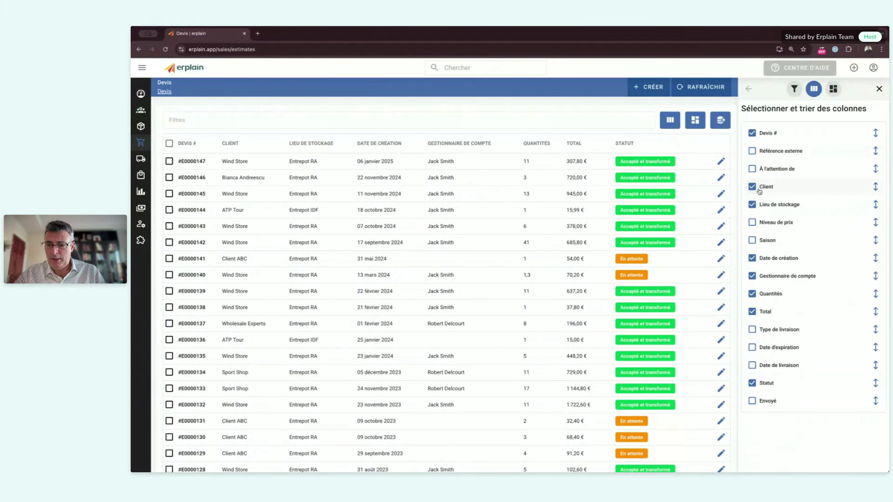
click(752, 222)
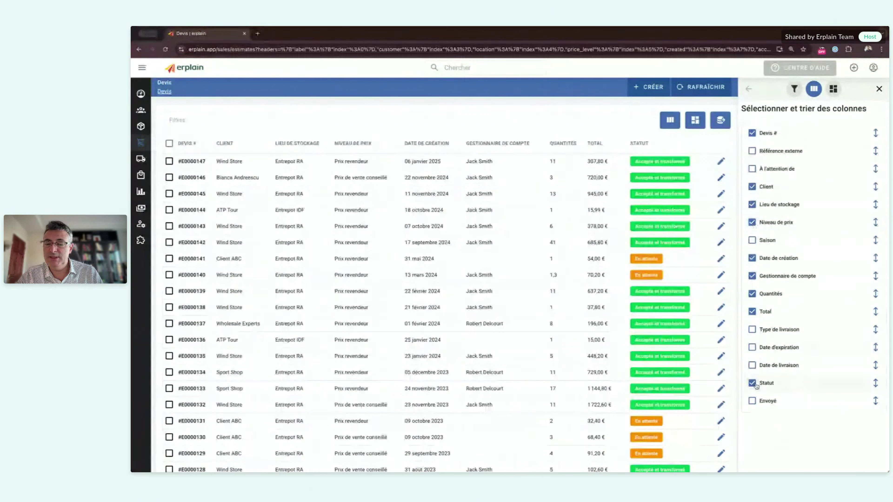
click(752, 401)
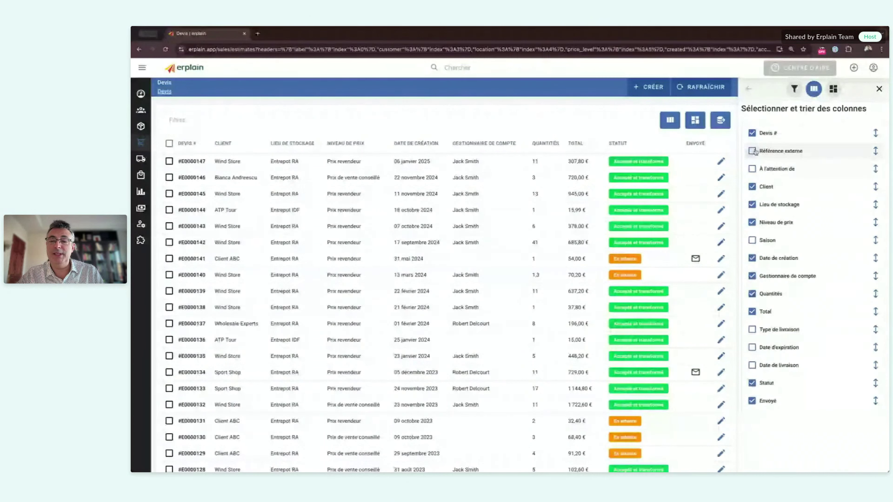
click(879, 90)
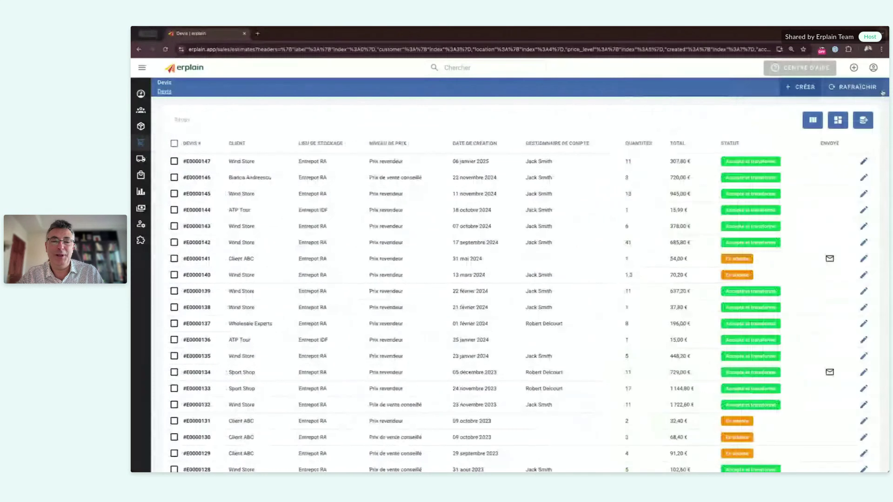
Filter the quotes list to those whose Statut contains En attente
click(322, 122)
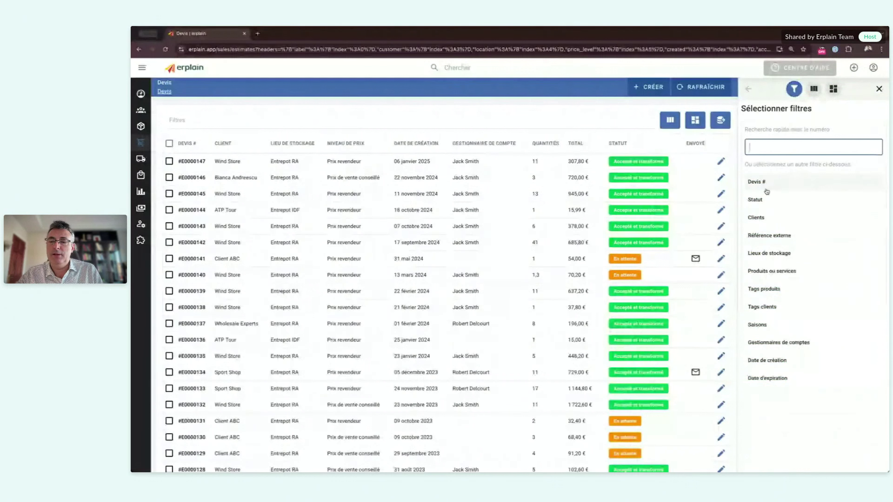
click(755, 199)
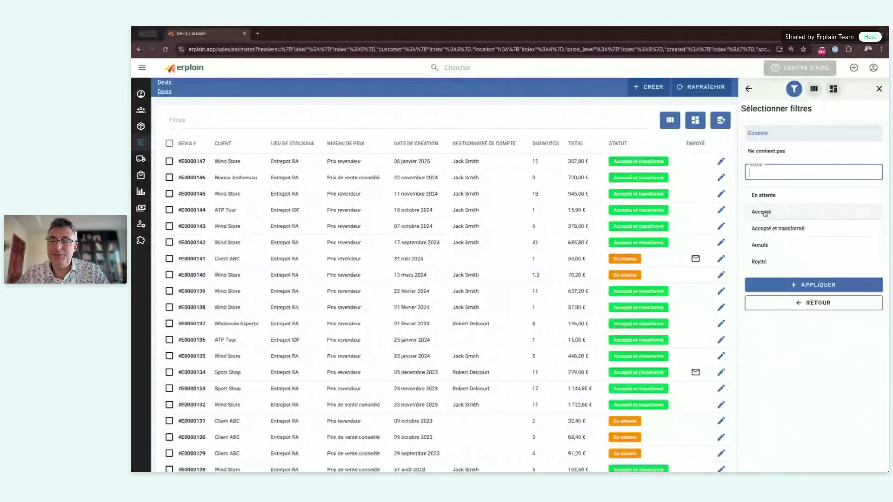
click(772, 197)
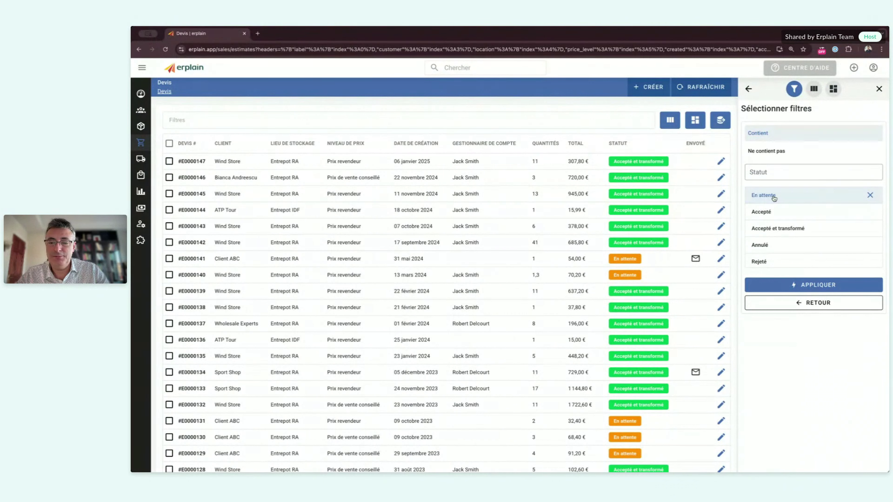
click(795, 284)
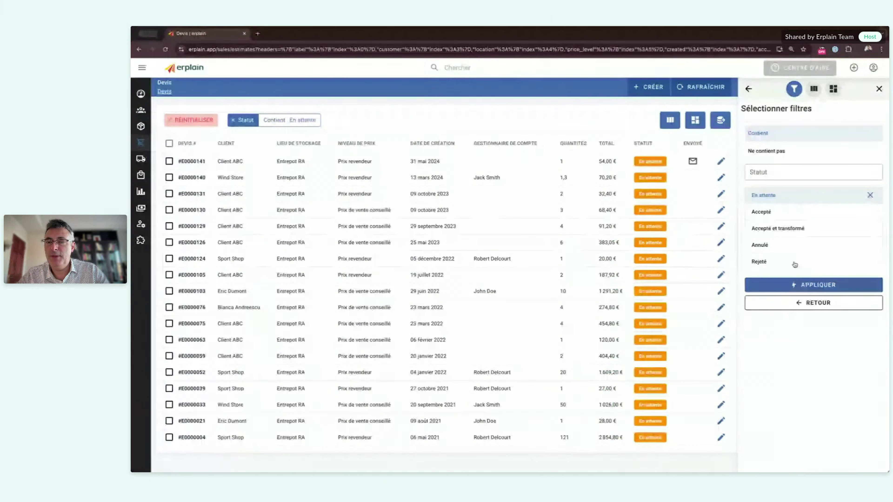
Add a Clients filter for Wind Store to the quotes list and look at the saved views
click(749, 90)
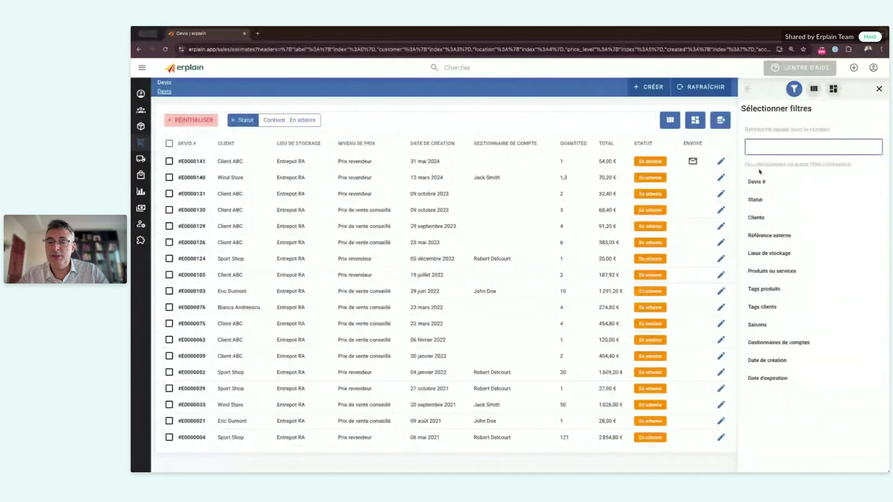
click(757, 218)
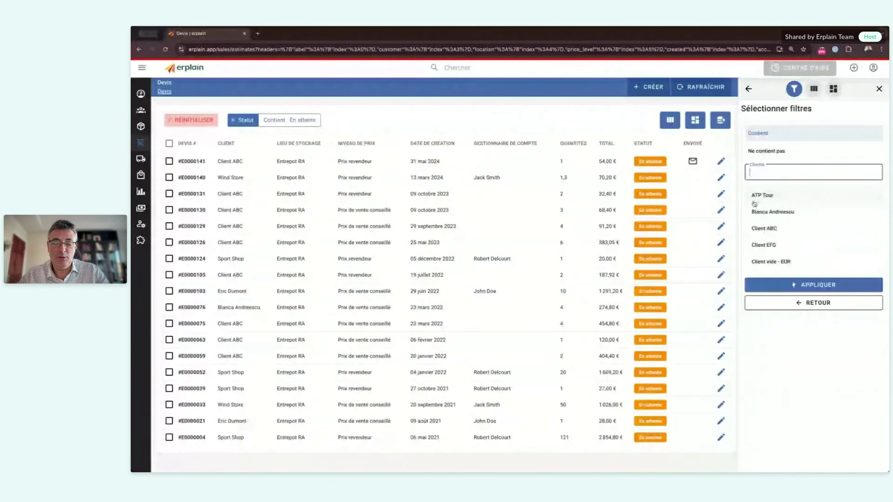
text(win)
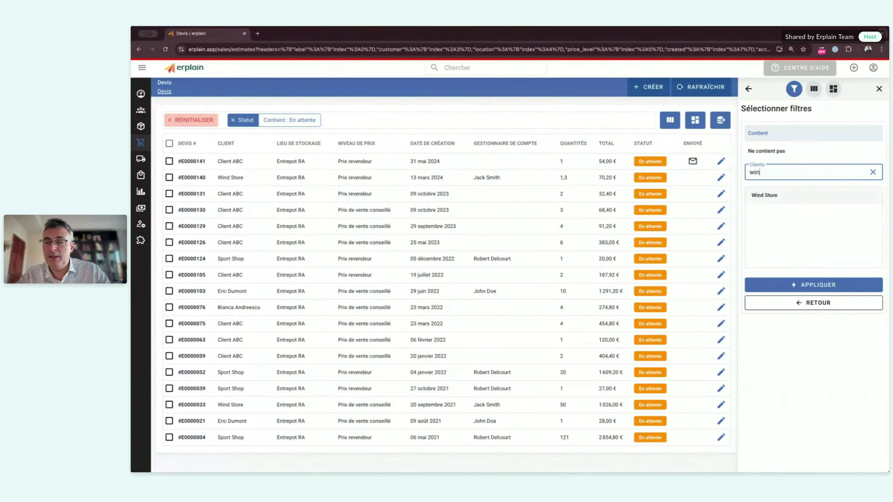
click(756, 202)
click(818, 287)
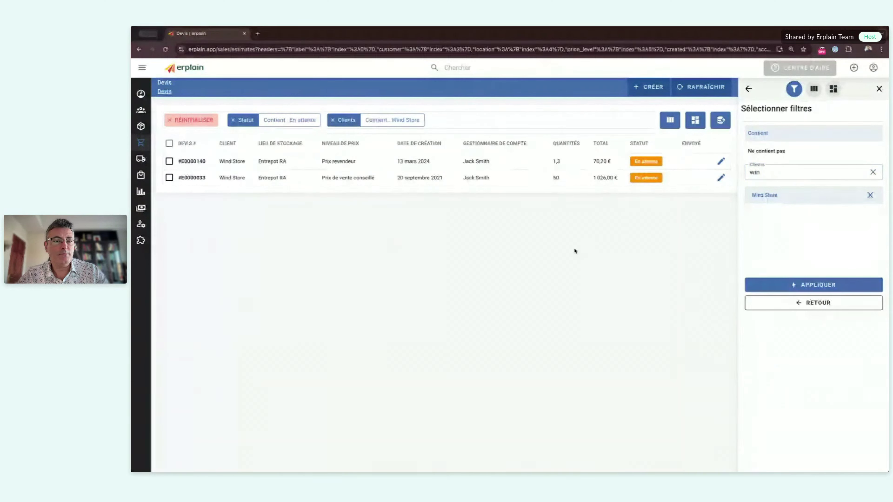
click(696, 121)
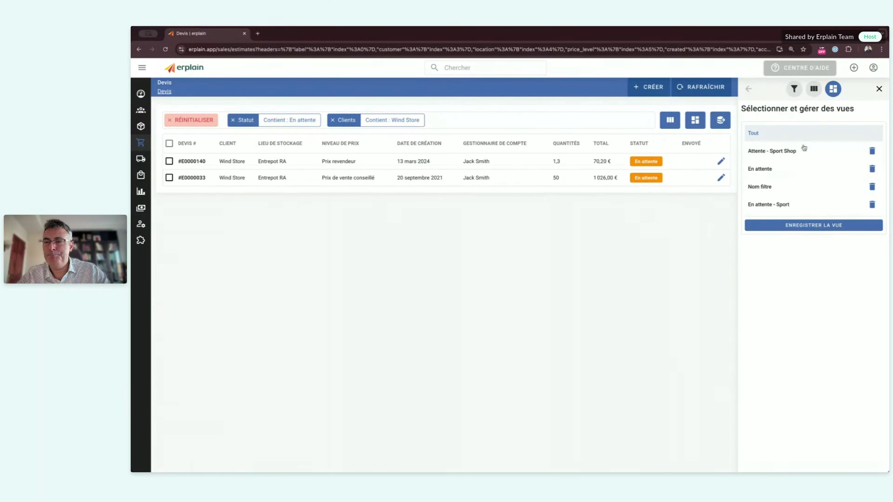
click(879, 89)
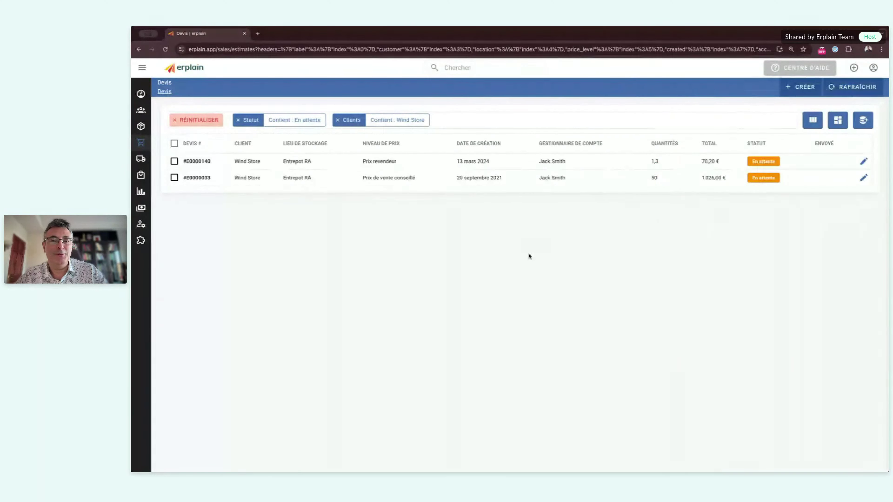
Create a new quote and choose Wind Store as its client
click(801, 88)
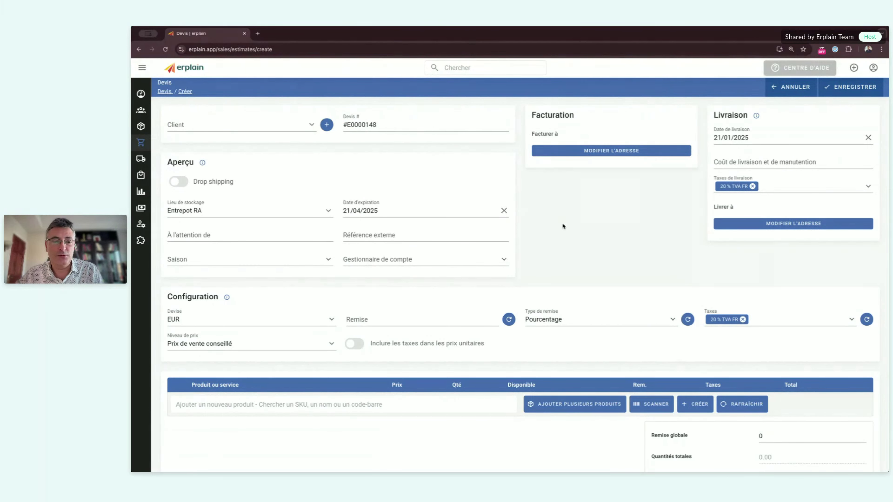
click(229, 125)
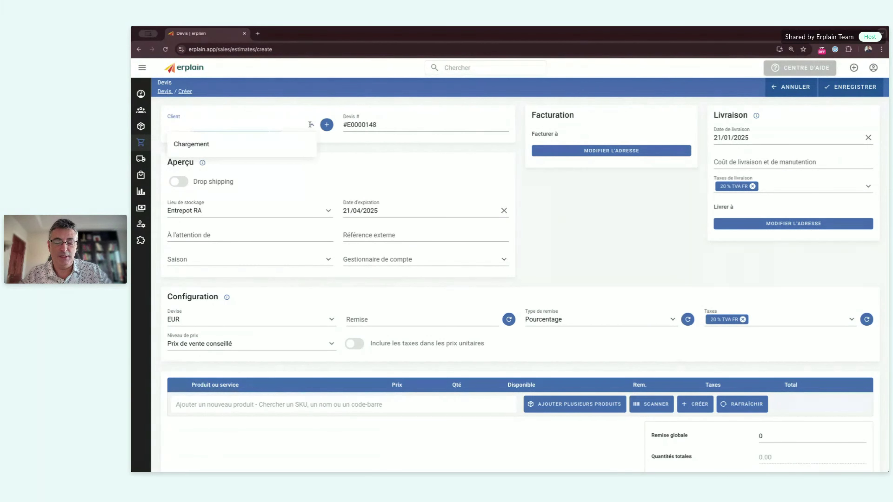
text(win)
click(244, 144)
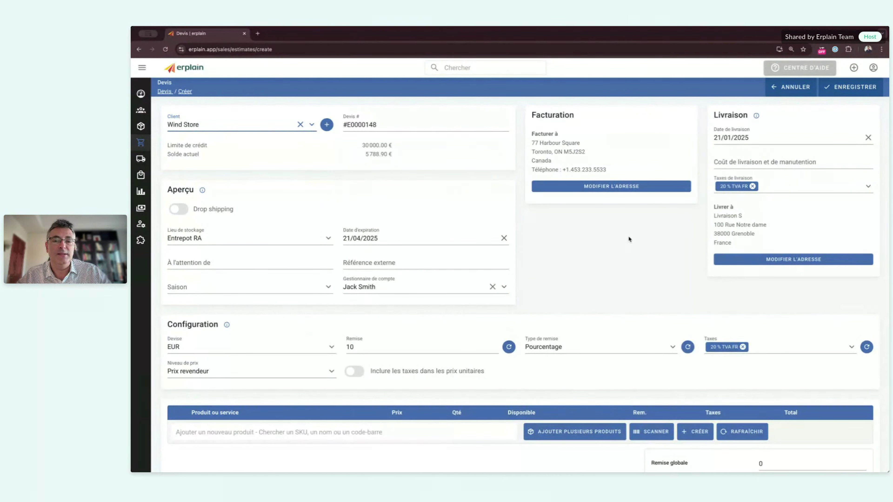
Examine the new quote's overview, configuration and addresses, along with the client's credit limit
click(611, 247)
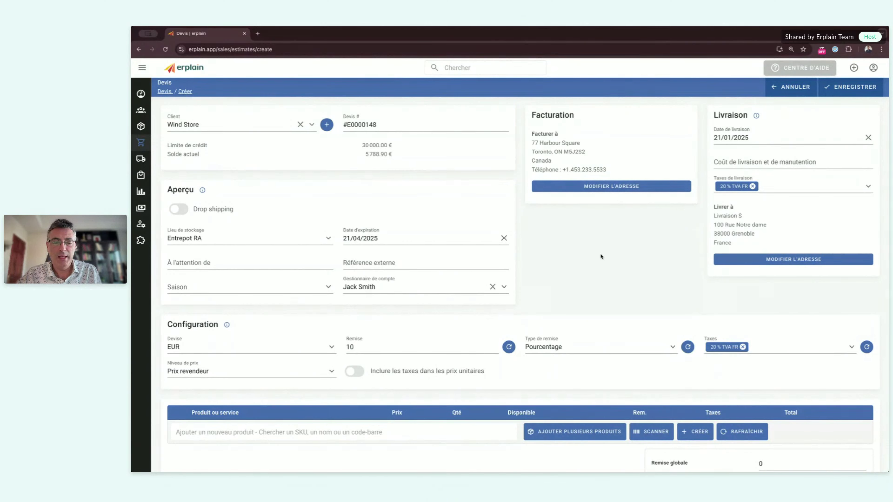
scroll(592, 262, down, 1)
scroll(591, 263, down, 1)
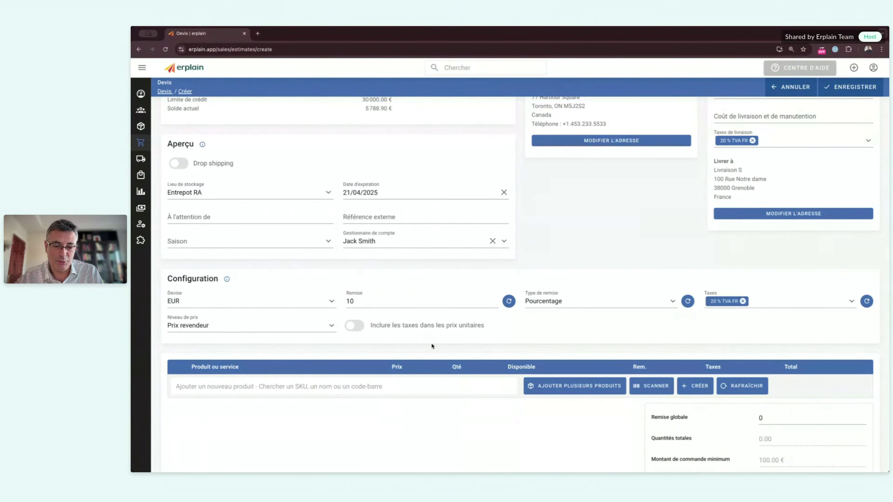
scroll(437, 429, up, 2)
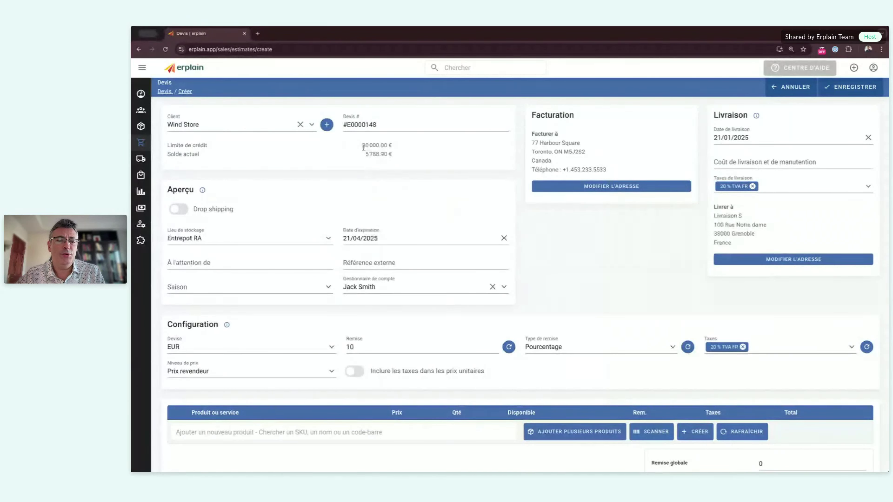
drag(363, 146, 394, 147)
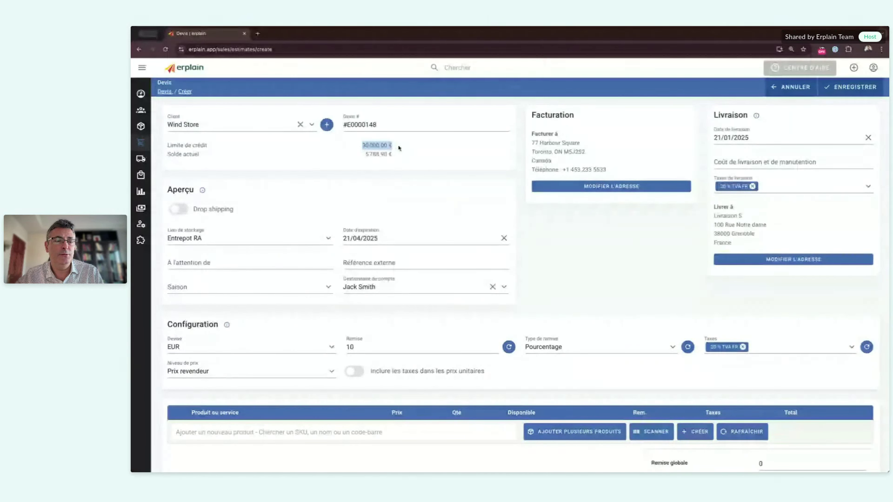
click(399, 149)
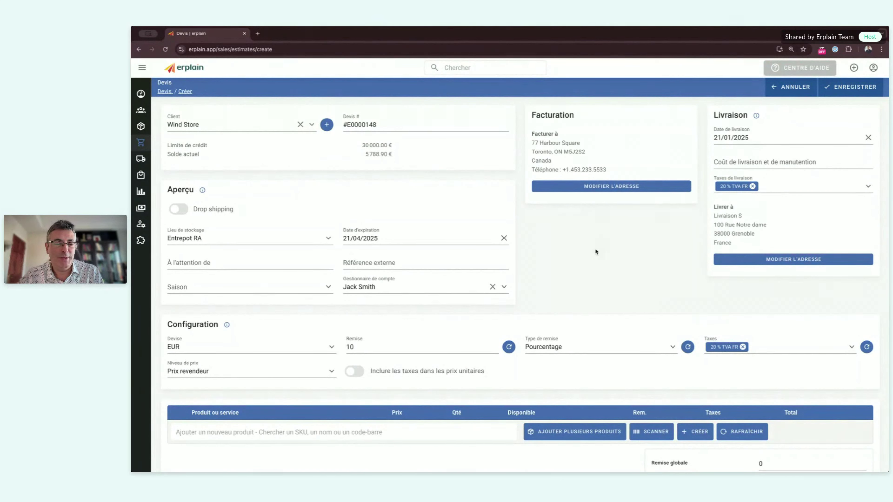
Add the product CAT087 - Casquette Tennis to the quote with a quantity of 3
scroll(596, 252, down, 1)
scroll(595, 252, down, 2)
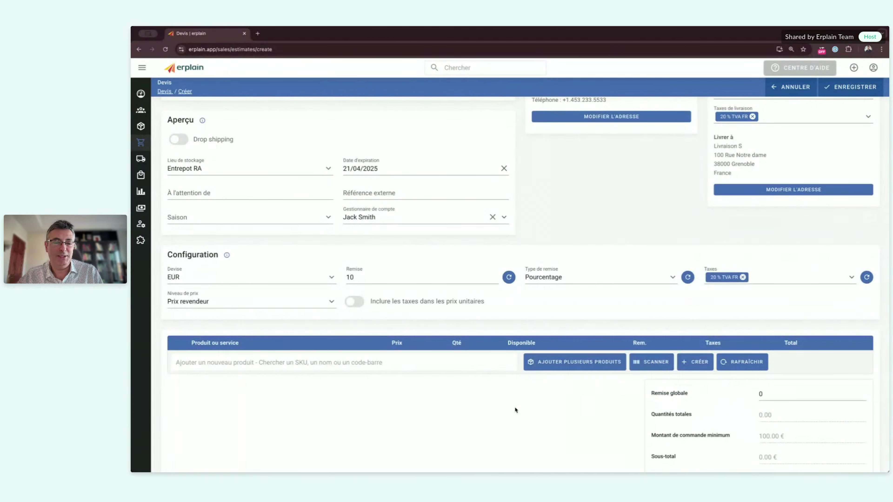
click(292, 363)
text(ca)
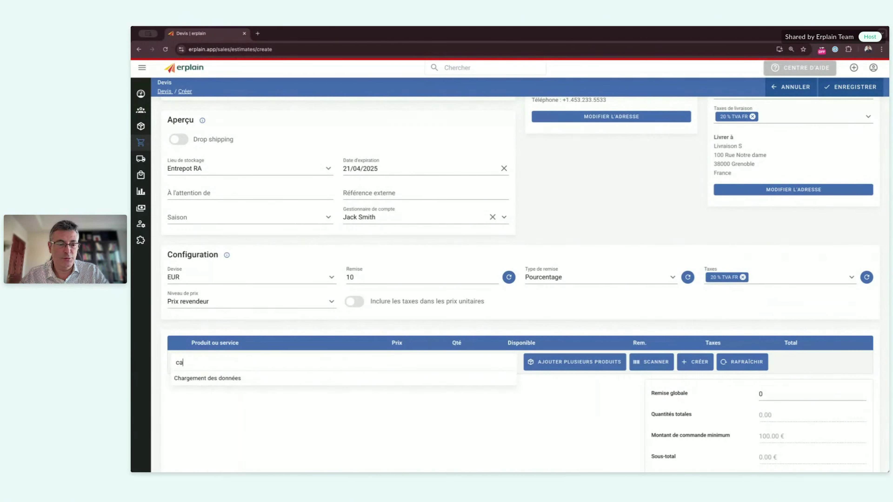
text(s)
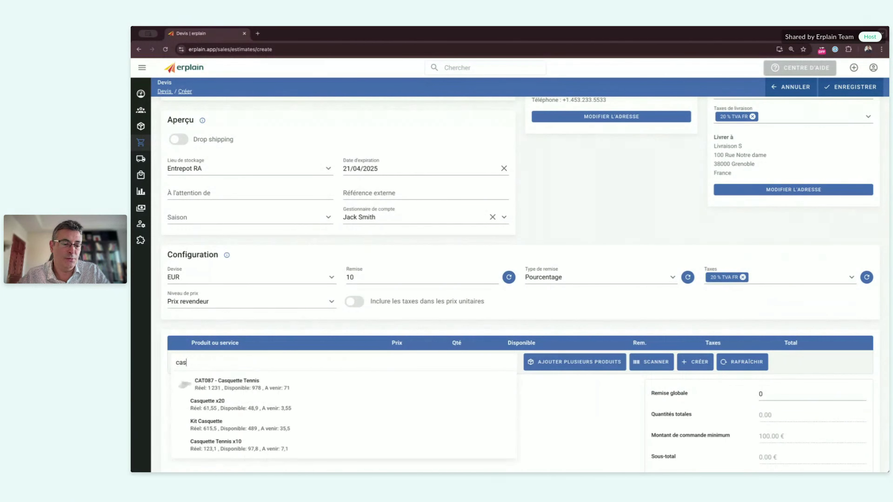
click(258, 387)
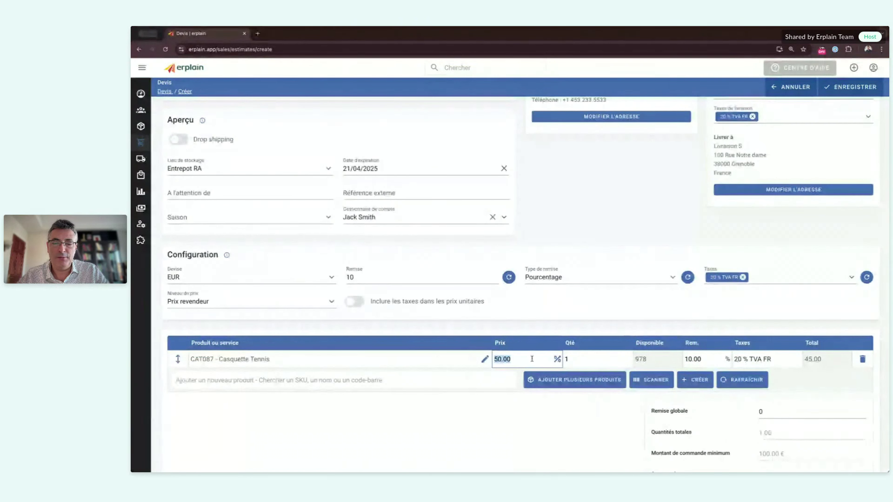
key(Tab)
text(3)
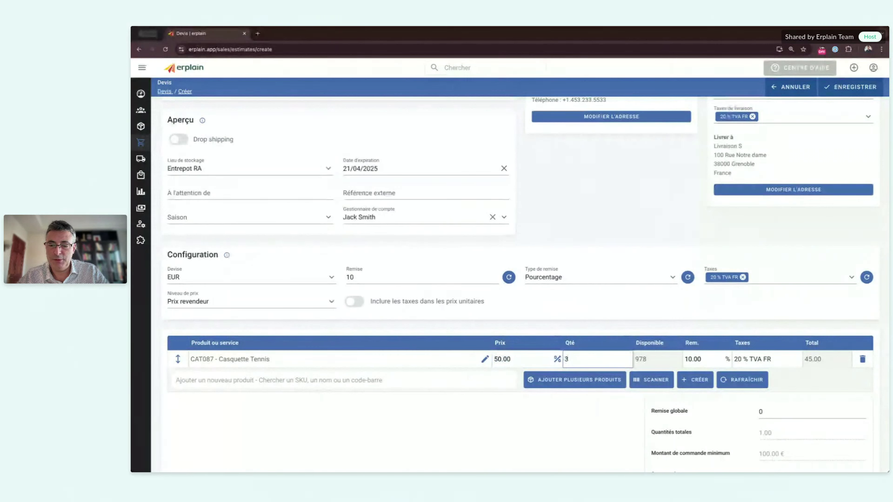
click(578, 415)
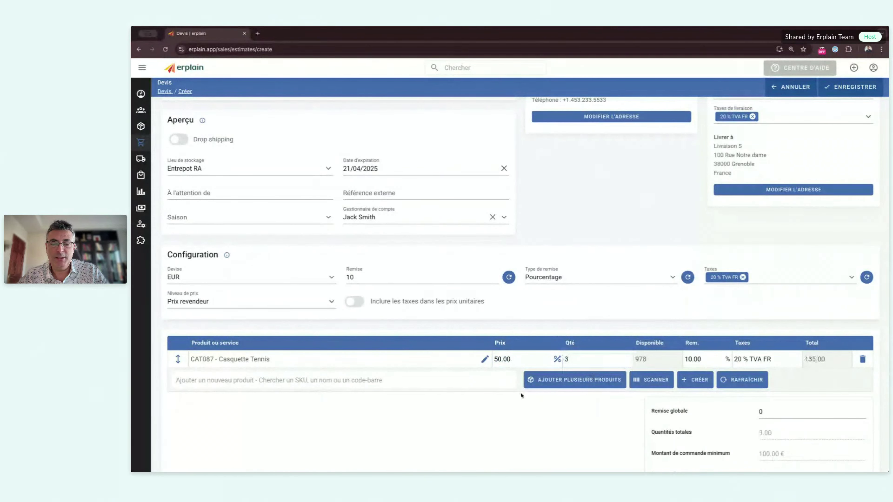
Add the product BTP0234 - Balles Tennis Propen with a quantity of 3 through the multiple-product picker
click(568, 381)
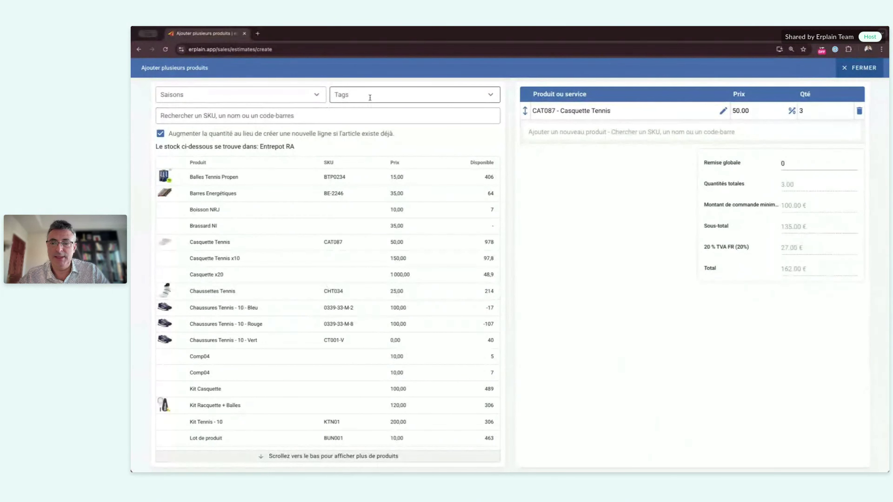
click(239, 177)
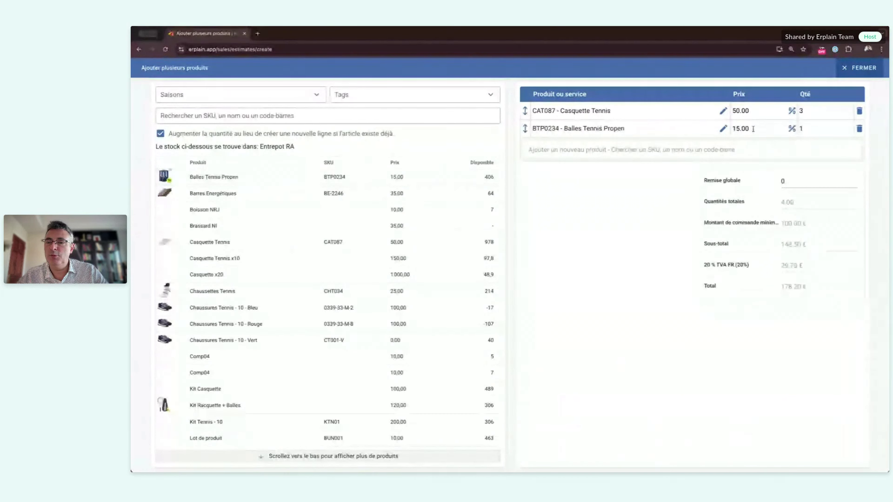
double_click(830, 131)
text(3)
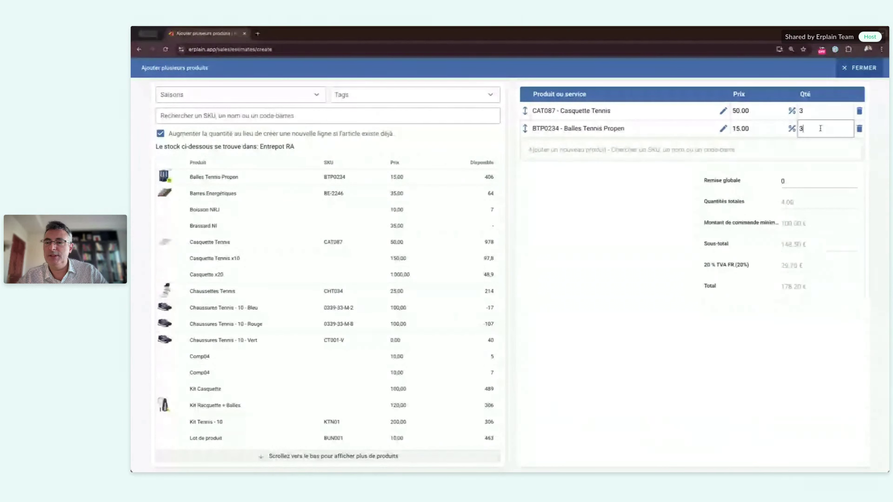
click(858, 68)
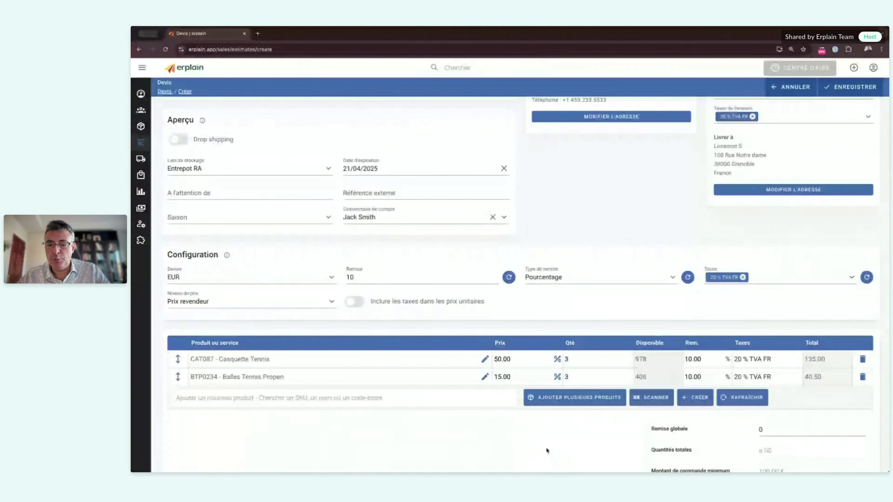
Write "Merci !" in the quote's Notes
scroll(546, 446, down, 5)
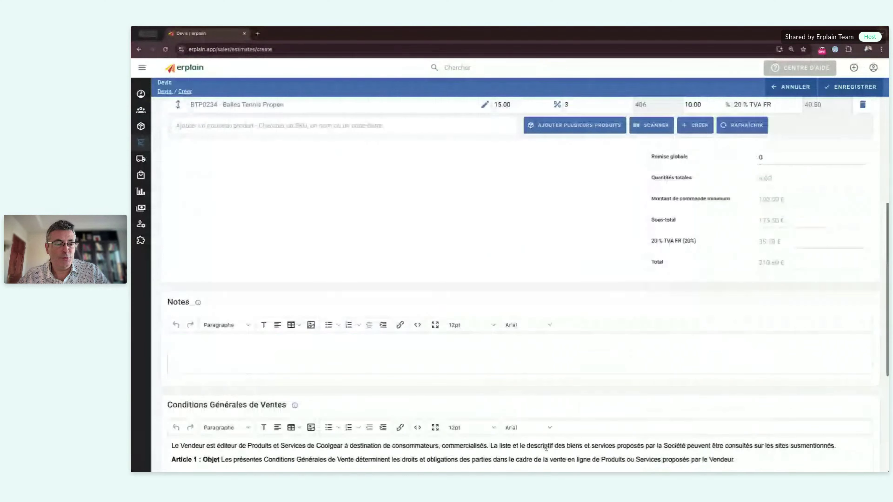
click(496, 360)
text(Mer)
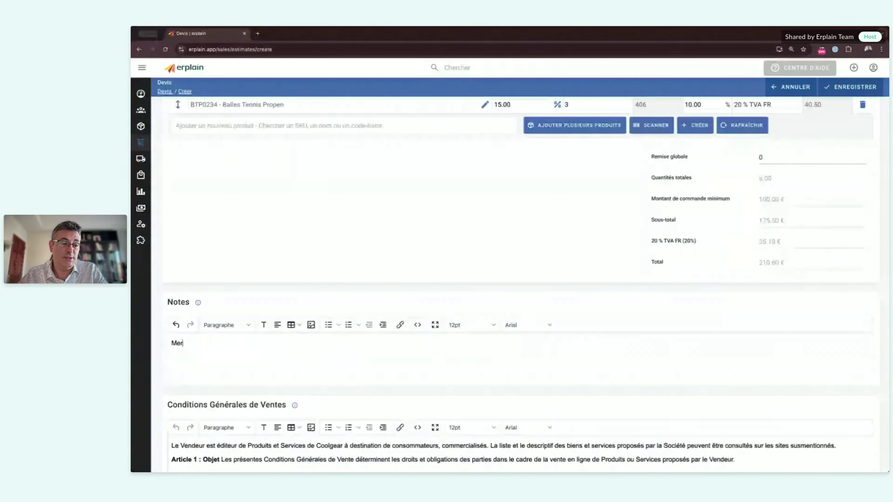
text(ci !)
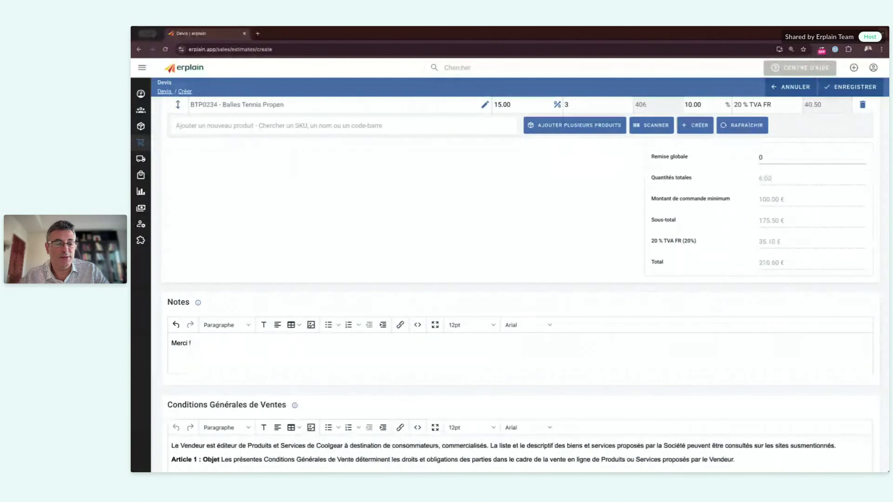
Enter "URGENT" in the quote's internal notes
scroll(521, 285, down, 4)
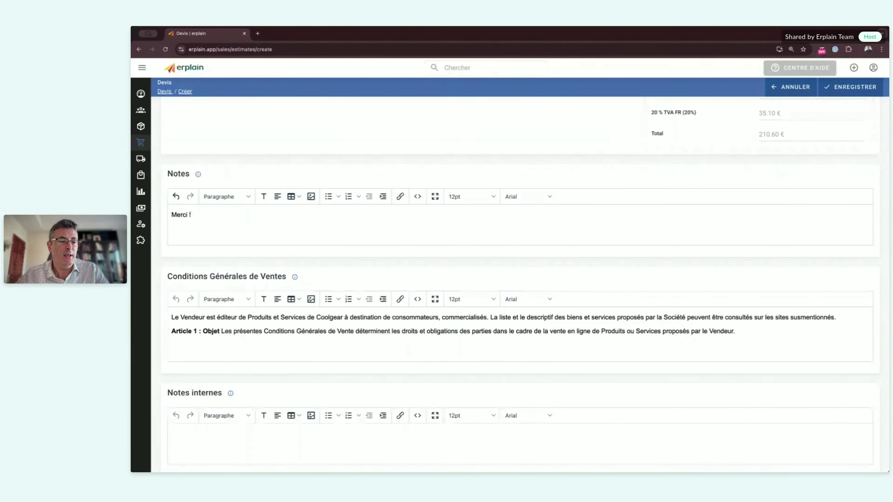
scroll(493, 359, down, 3)
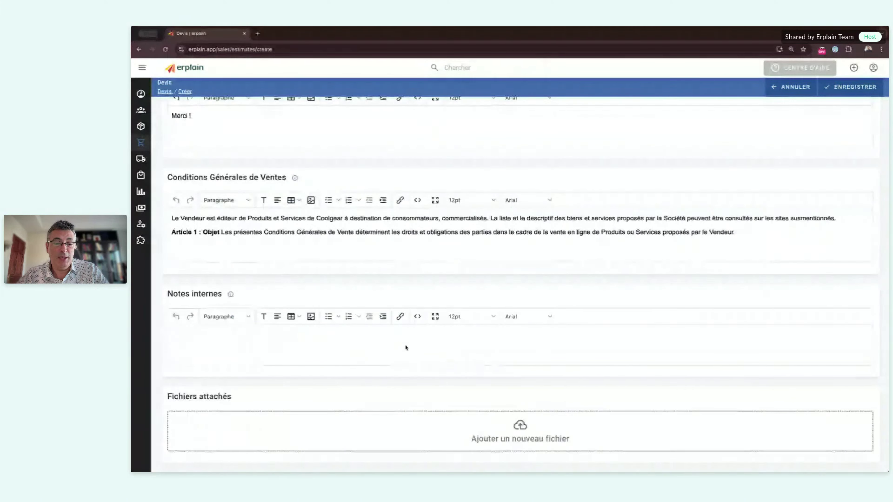
click(406, 347)
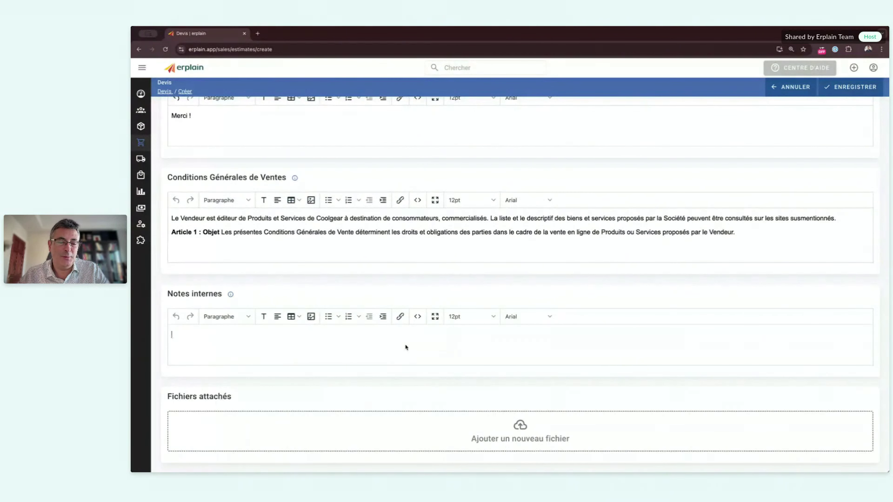
text(URGEN)
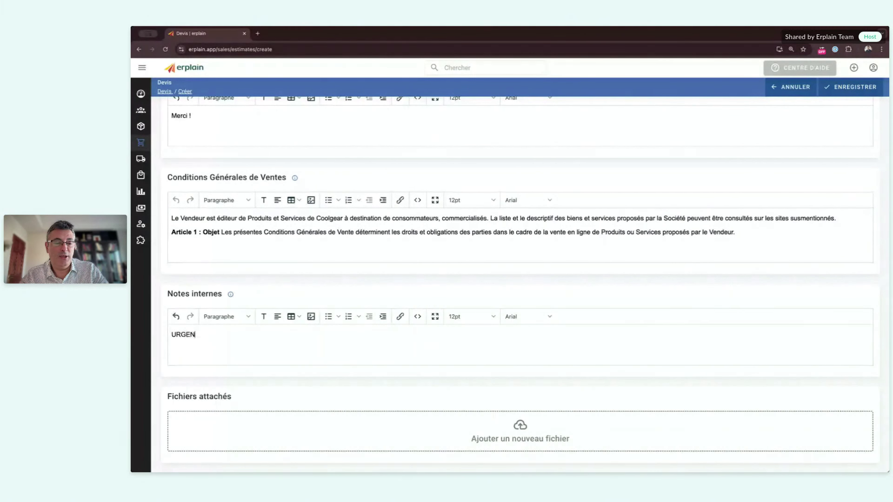
text(T)
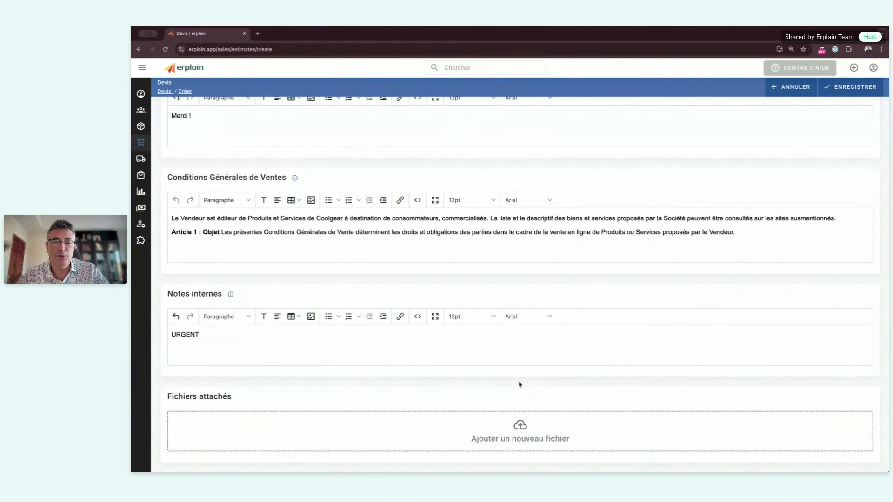
Review the product lines and header details, and save the new Wind Store quote
scroll(518, 381, up, 8)
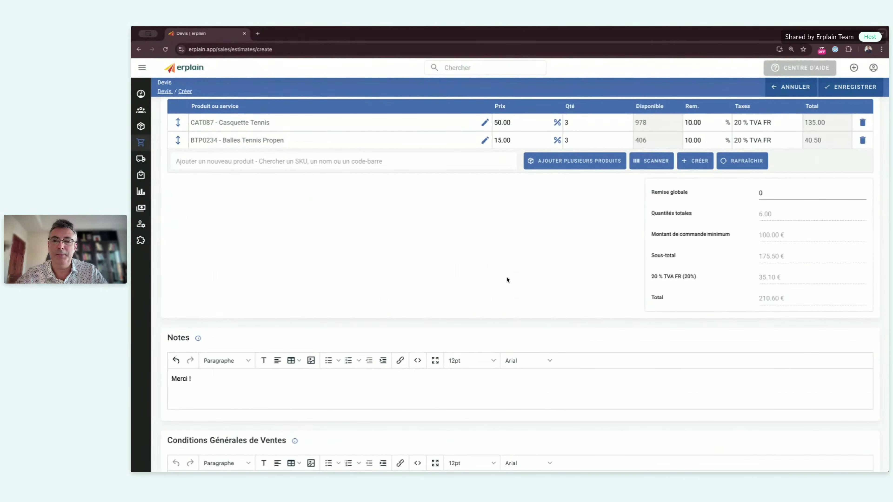
scroll(507, 280, up, 9)
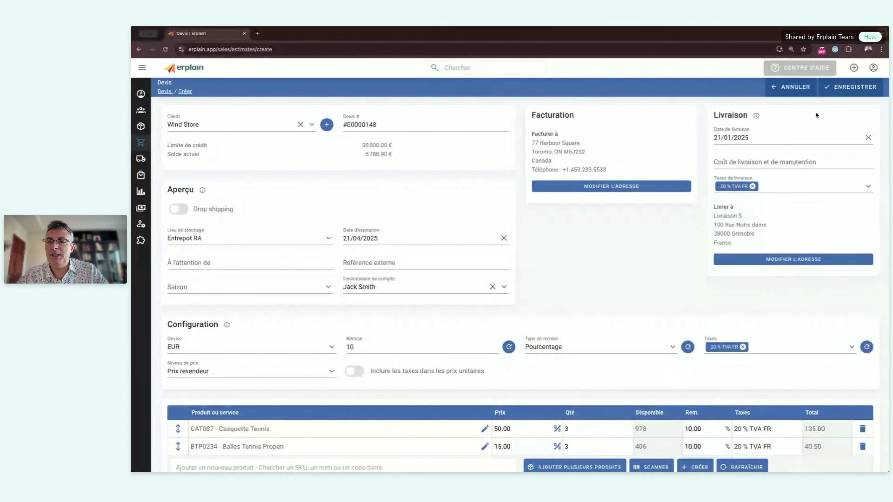
click(845, 88)
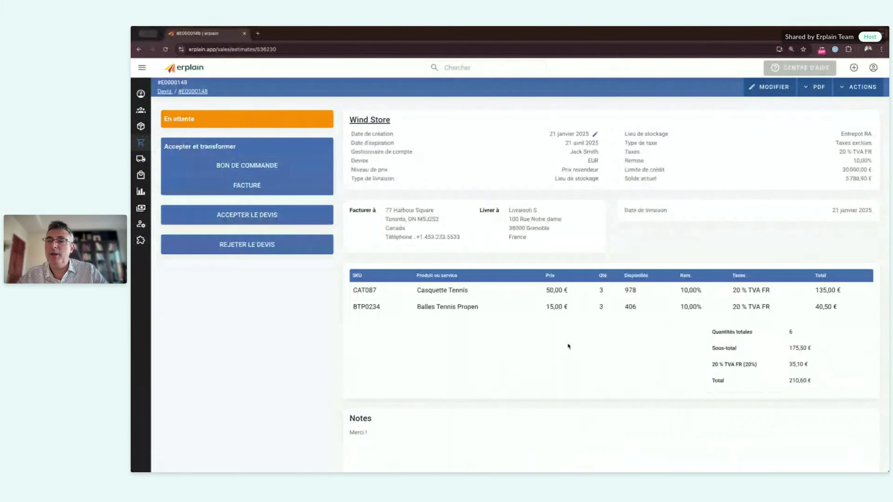
View the saved quote's PDF and close it to return to the quote
click(809, 88)
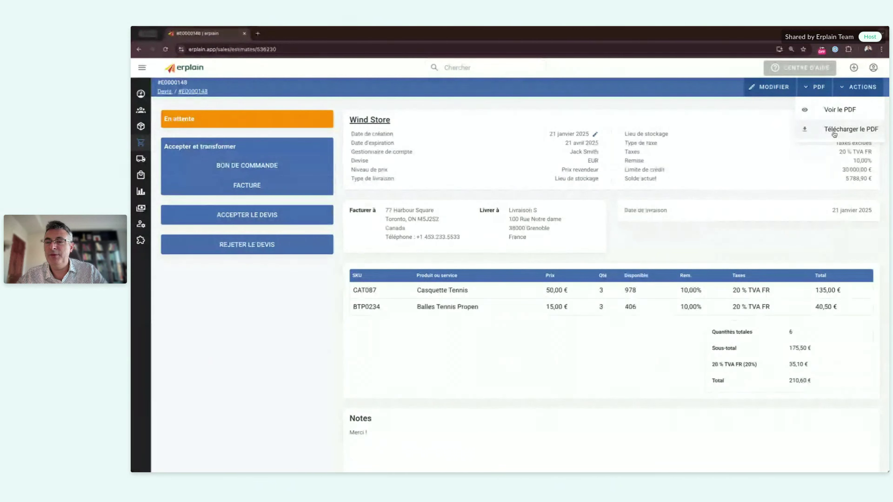
click(834, 110)
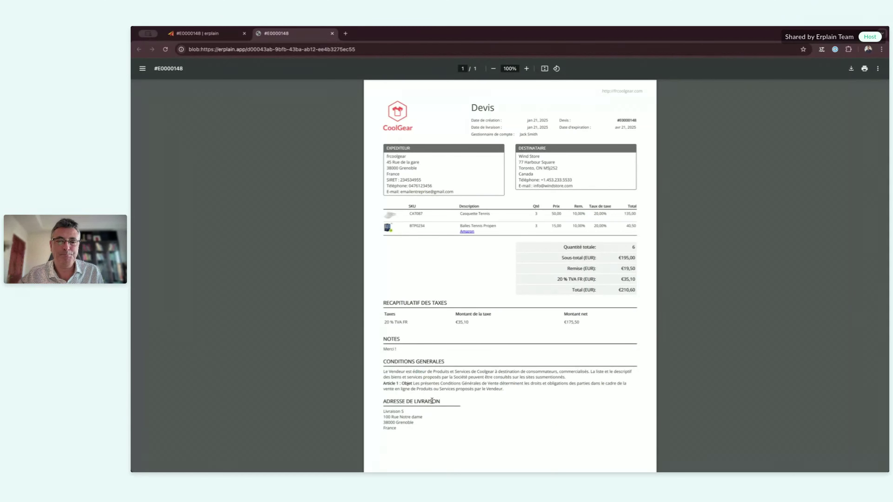
click(332, 33)
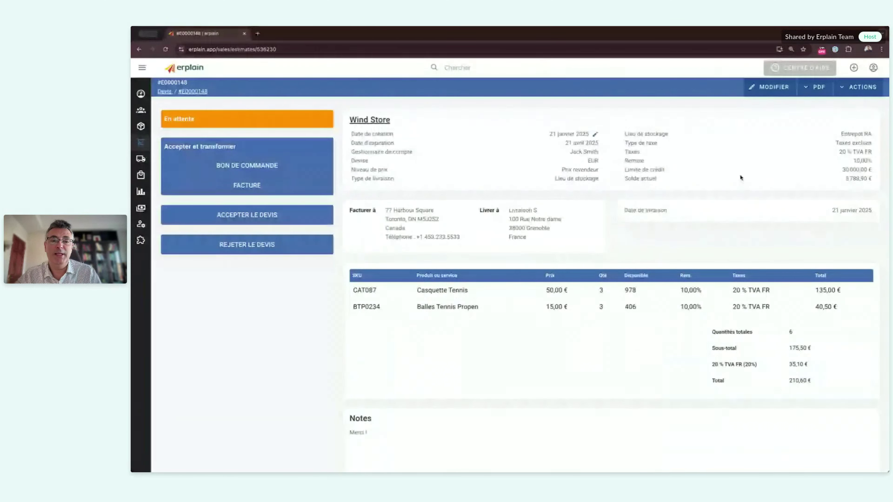
Send the quote by e-mail with its PDF attached, choosing the client's e-mail address as recipient
click(846, 87)
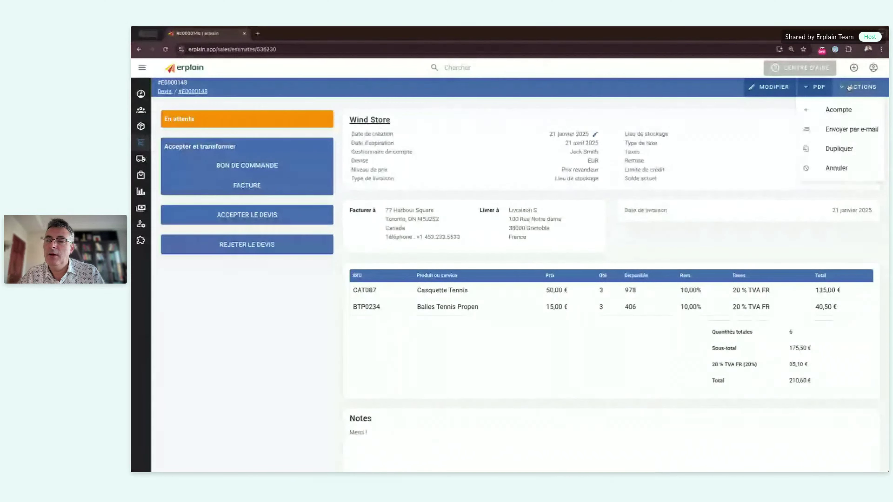
click(842, 129)
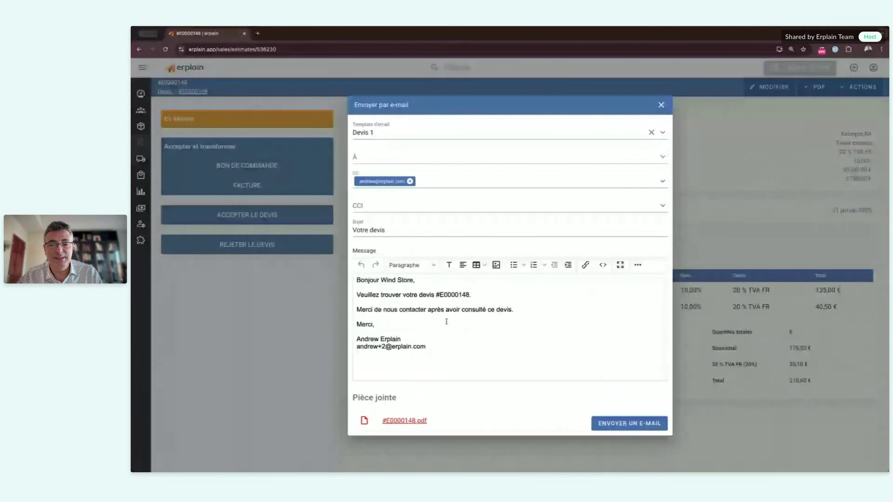
click(415, 157)
click(405, 197)
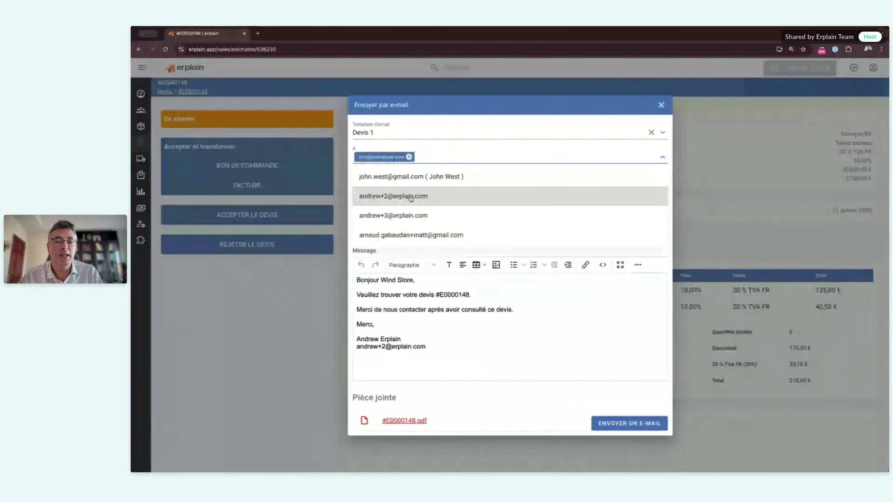
click(548, 357)
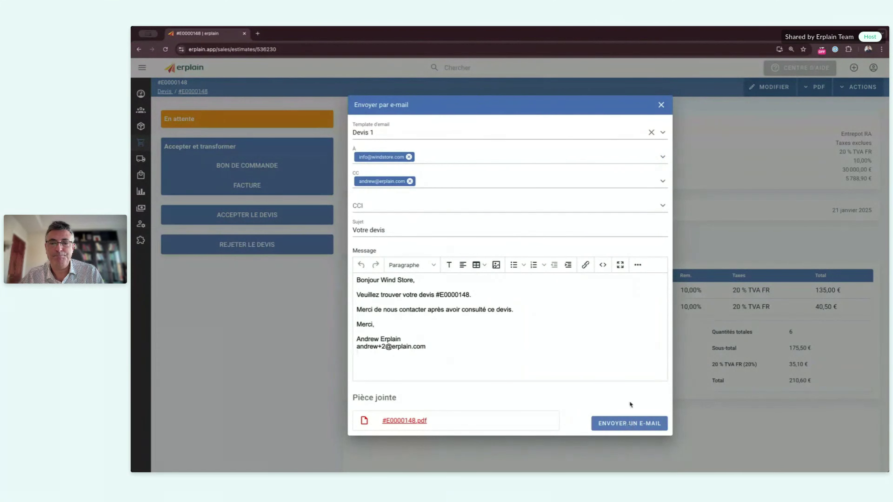
click(630, 424)
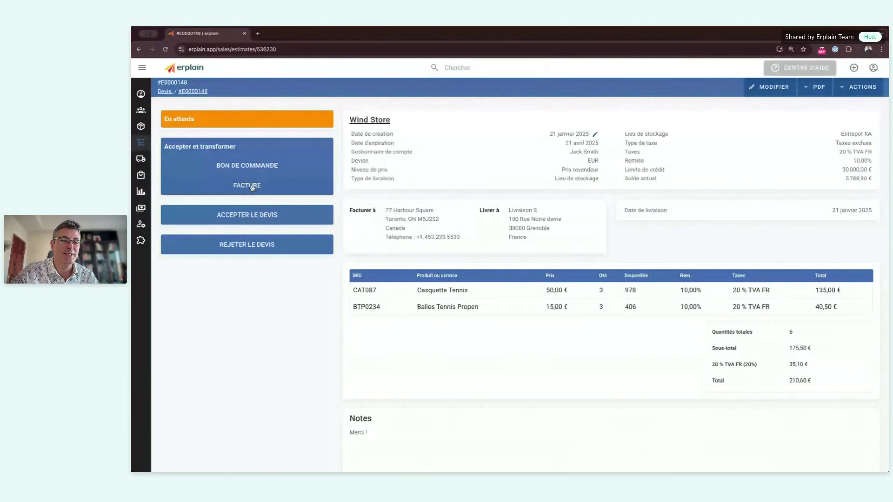
Accept the quote and convert it into a sales order, and open the stock levels in a separate browser tab
click(250, 166)
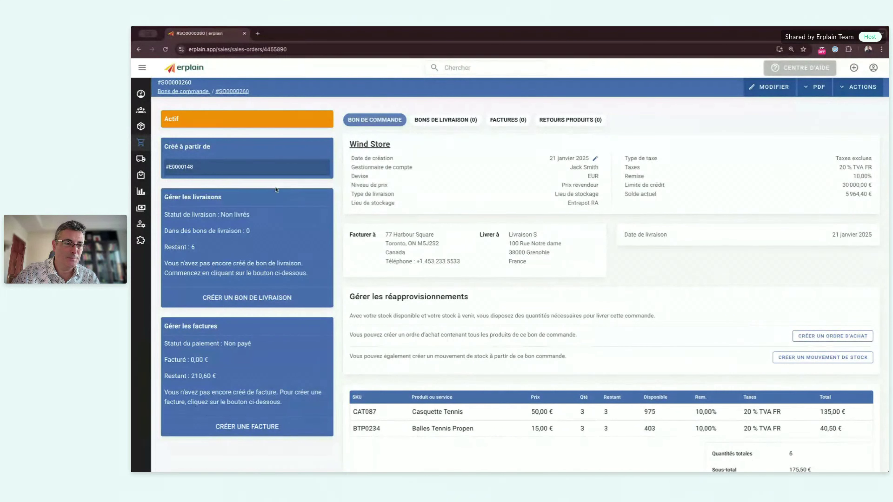
mouse_move(140, 175)
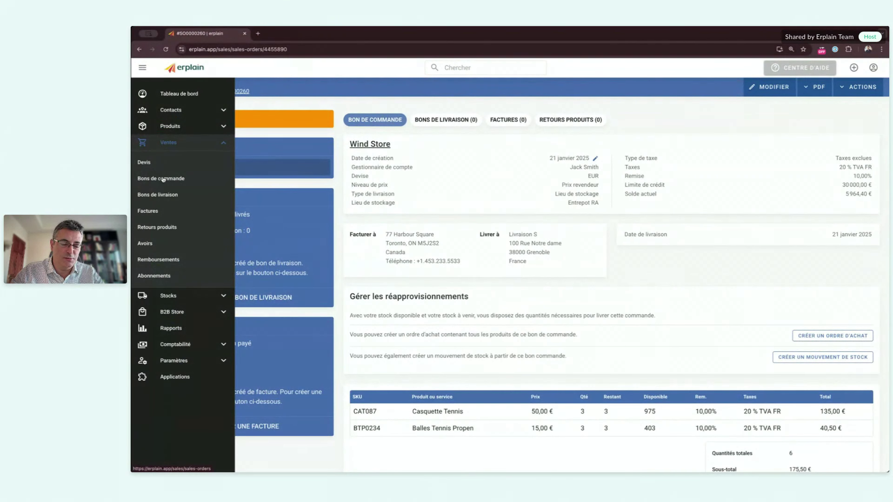
click(176, 299)
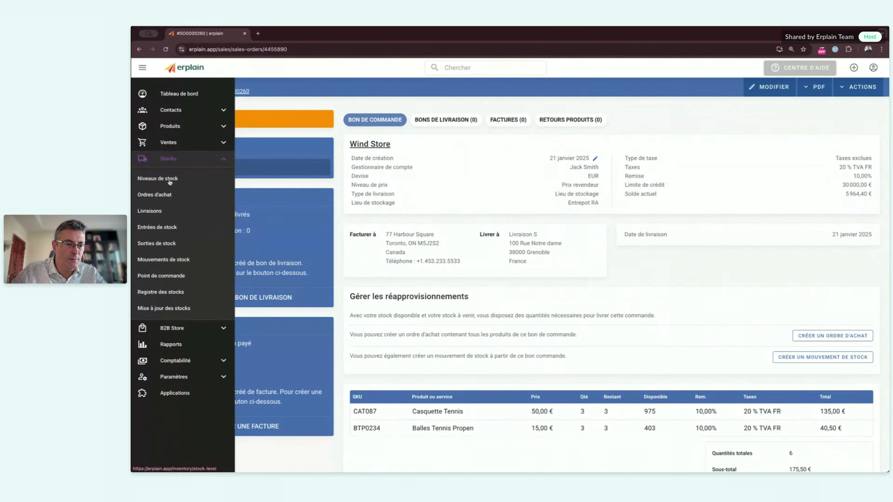
ctrl+click(170, 181)
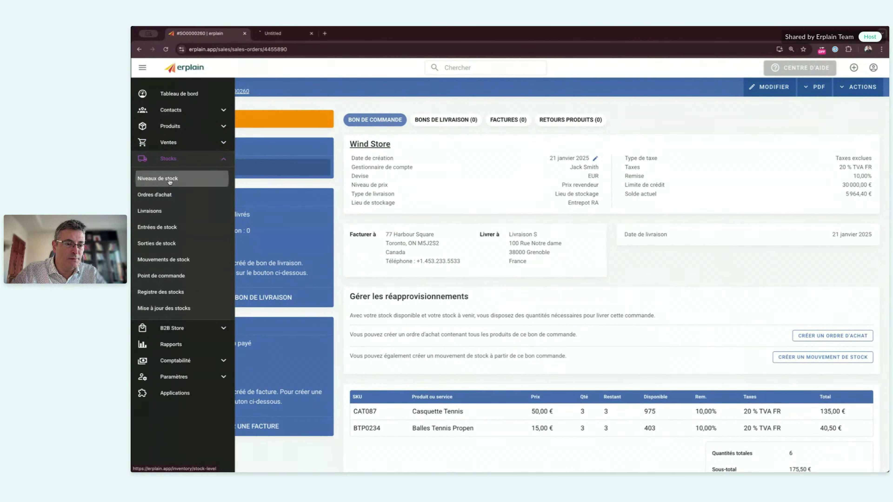
click(292, 35)
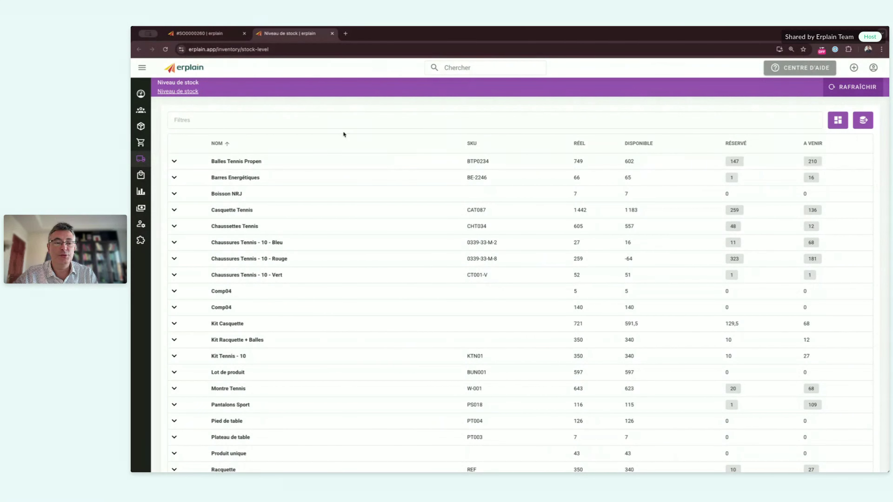
Examine Balles Tennis Propen's stock per storage location and the sales orders reserving it, and return to the sales order
click(174, 163)
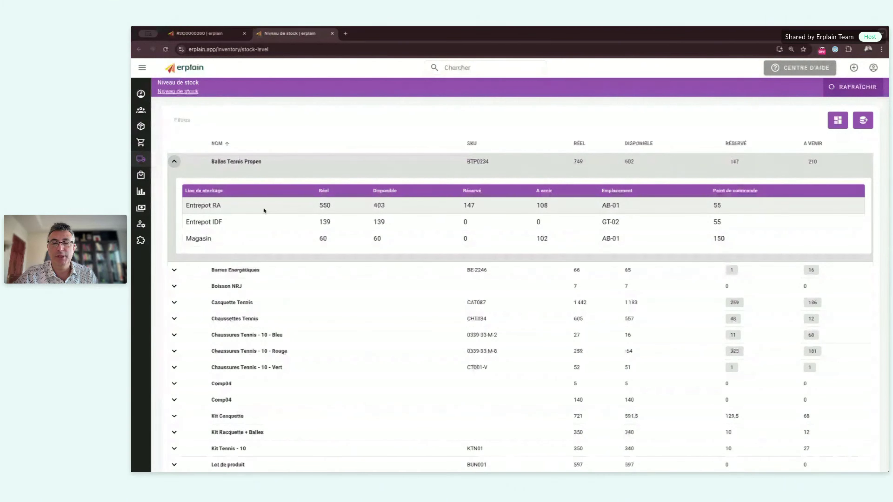
click(174, 161)
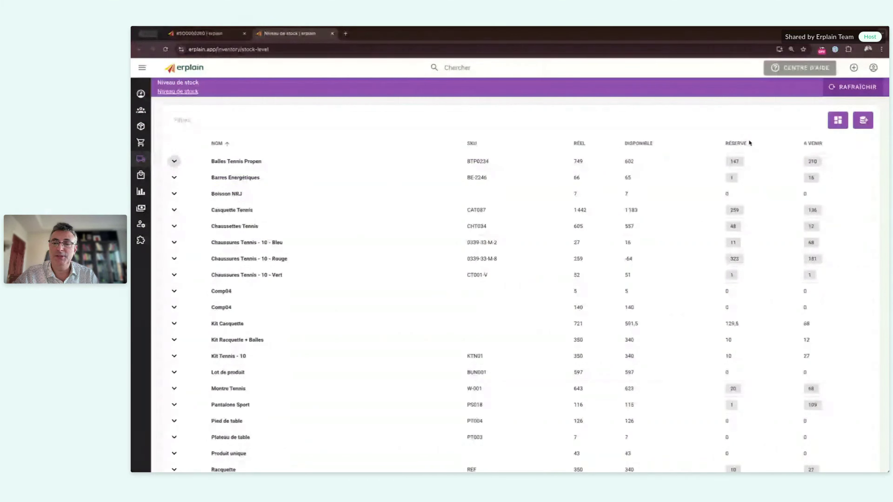
click(735, 162)
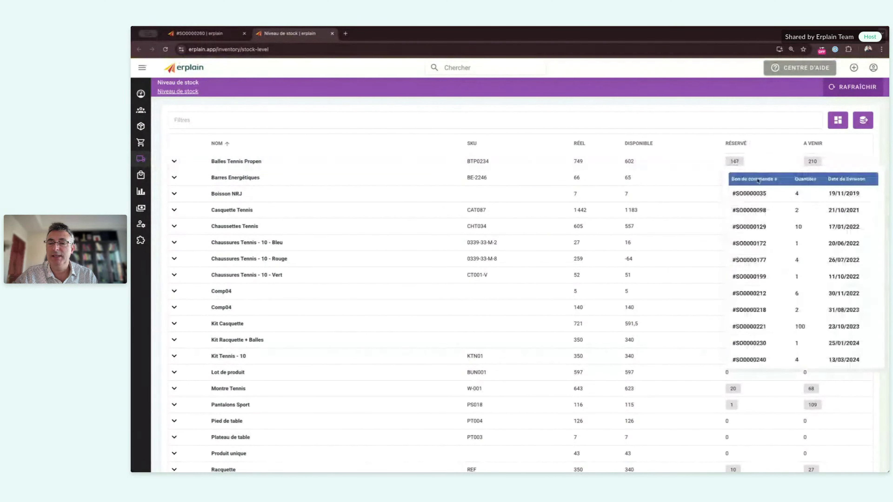
scroll(774, 299, down, 1)
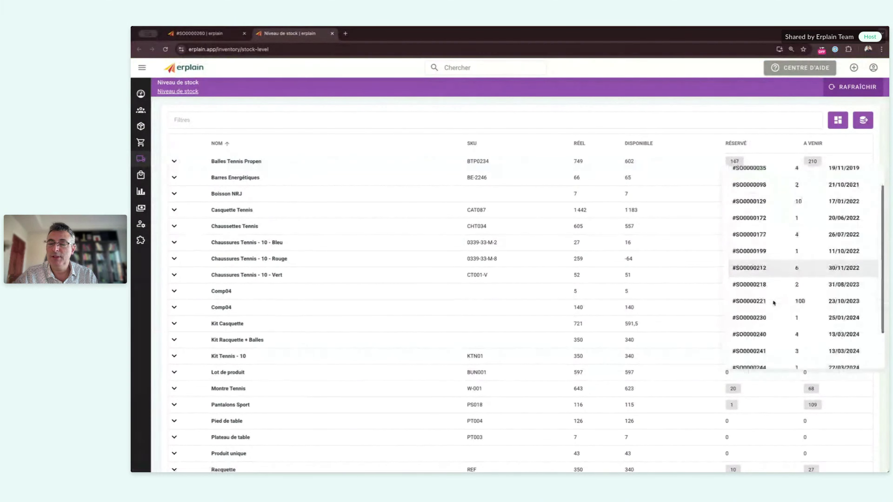
scroll(773, 302, up, 1)
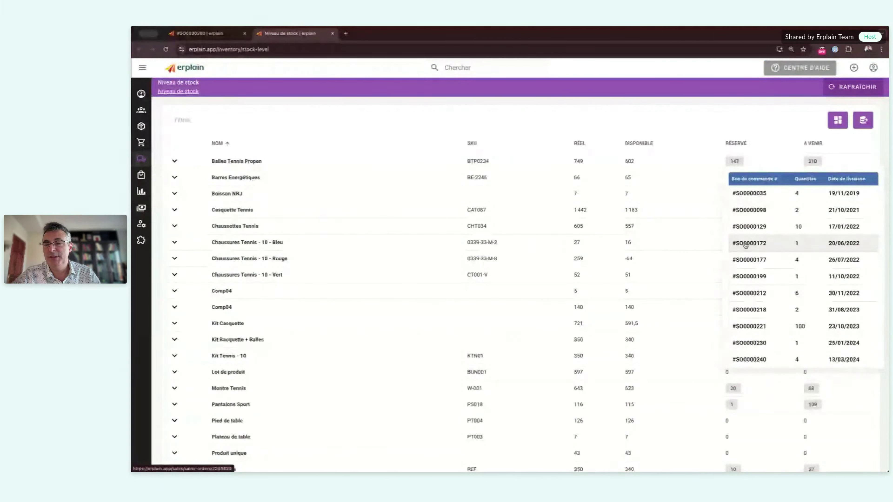
click(730, 131)
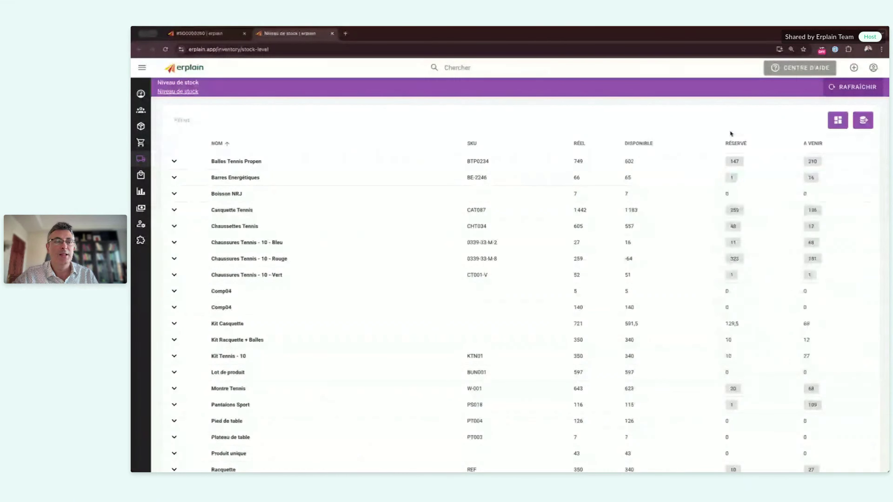
click(212, 34)
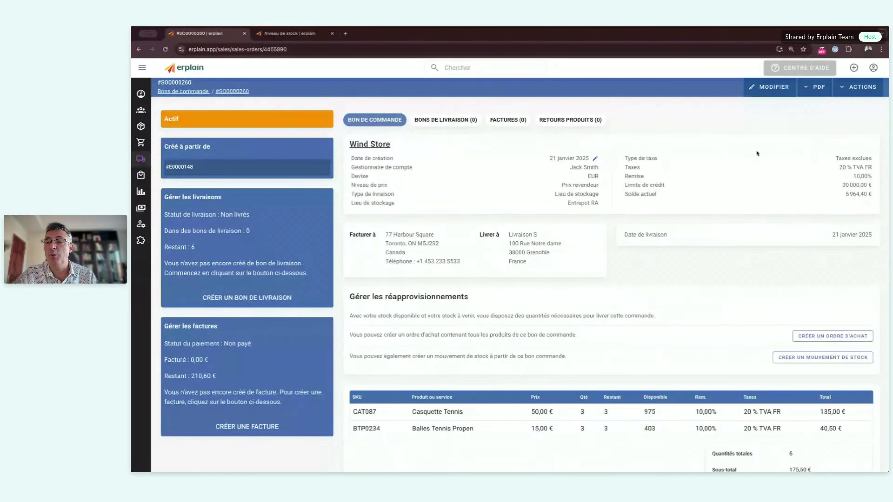
click(815, 91)
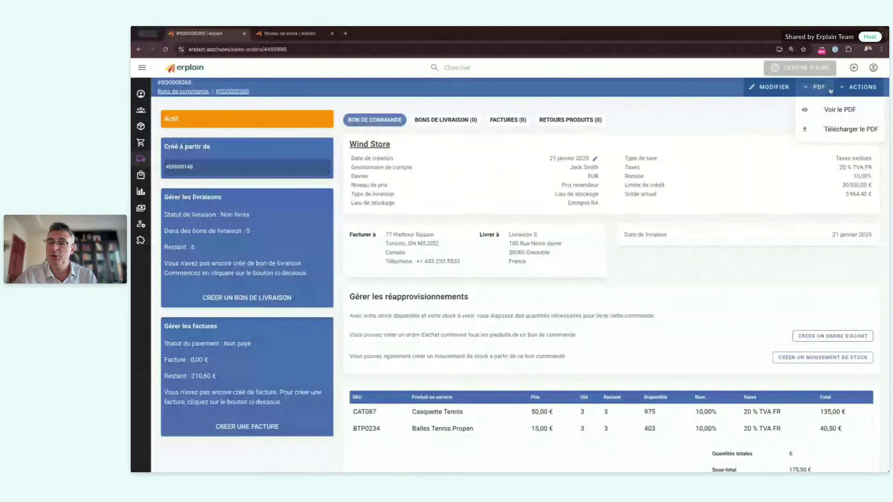
click(862, 87)
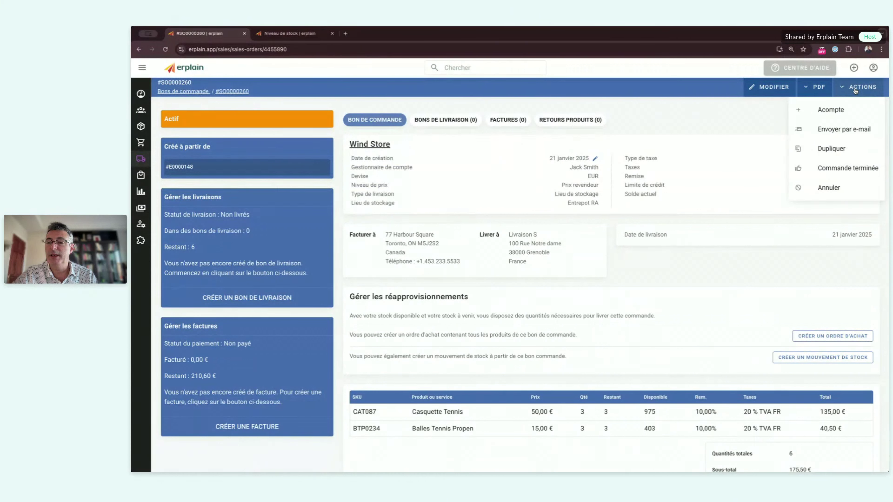
click(708, 116)
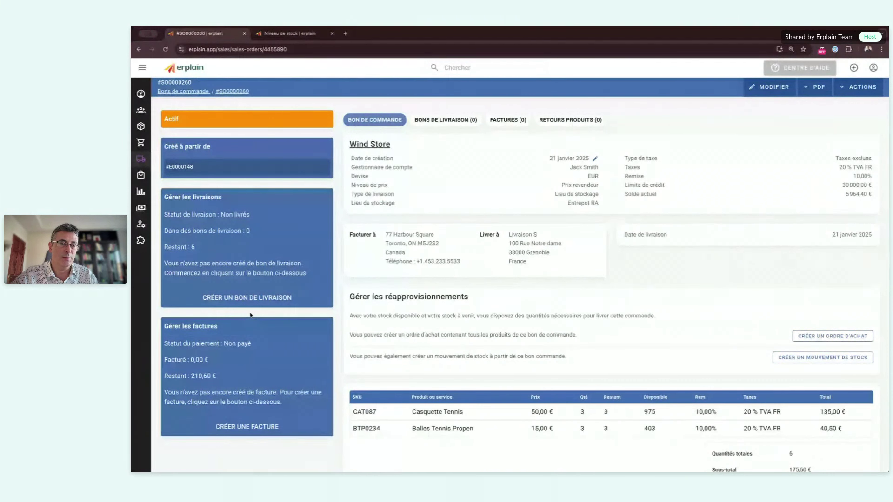
Create and save a partial delivery note from the sales order with 2 Balles Tennis Propen, leaving out Casquette Tennis
click(238, 298)
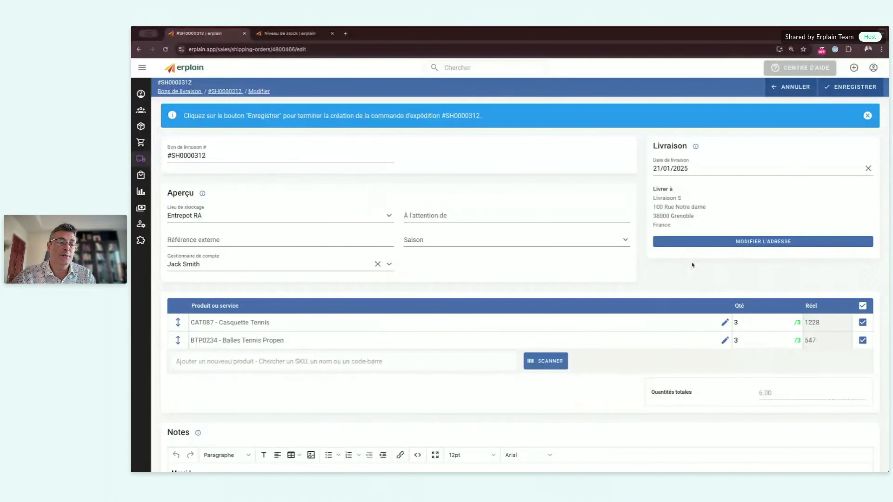
click(749, 345)
text(2)
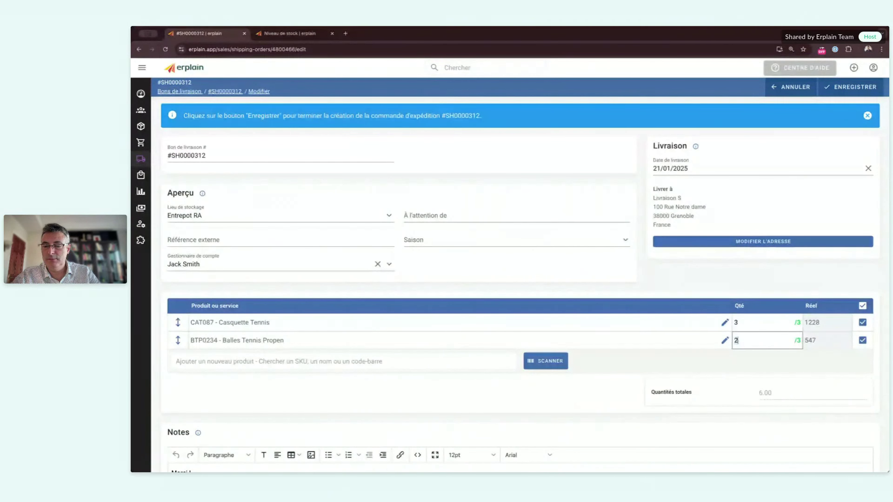
click(863, 323)
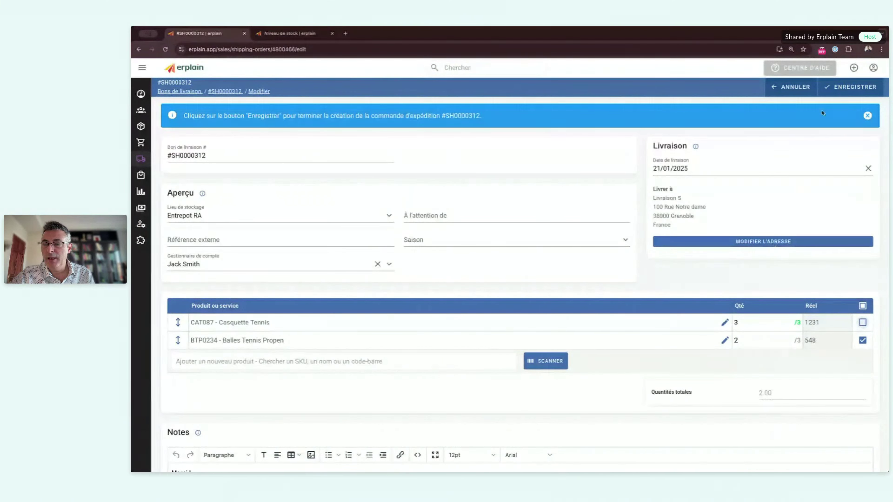
click(836, 86)
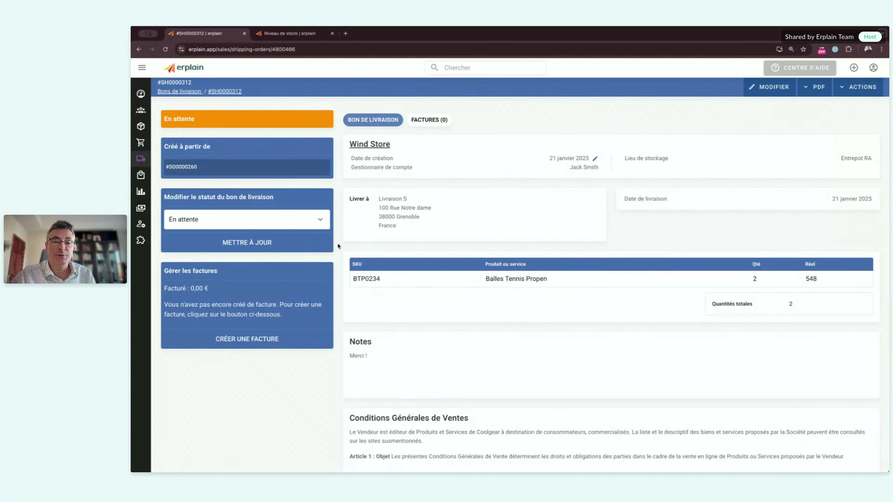
Update the partial delivery note's status to Livré
click(320, 221)
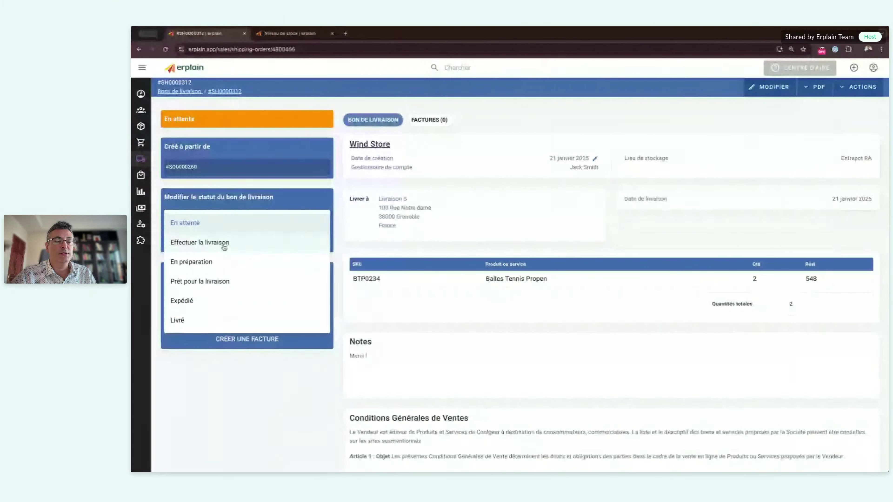
click(190, 321)
click(255, 243)
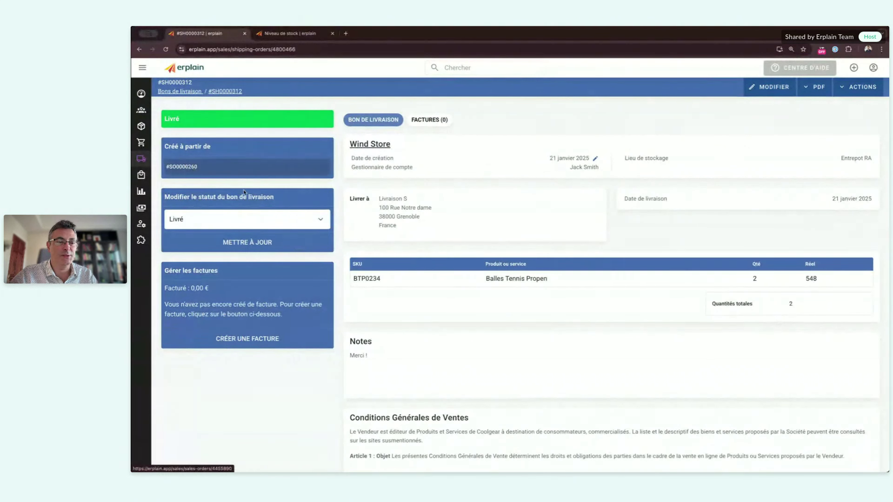
Return to the source sales order, then create and save a second delivery note for all remaining quantities
click(197, 168)
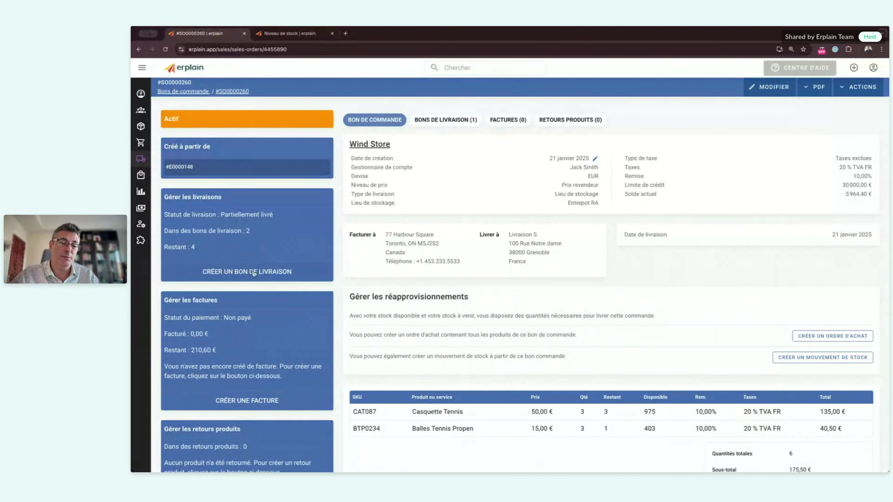
click(239, 275)
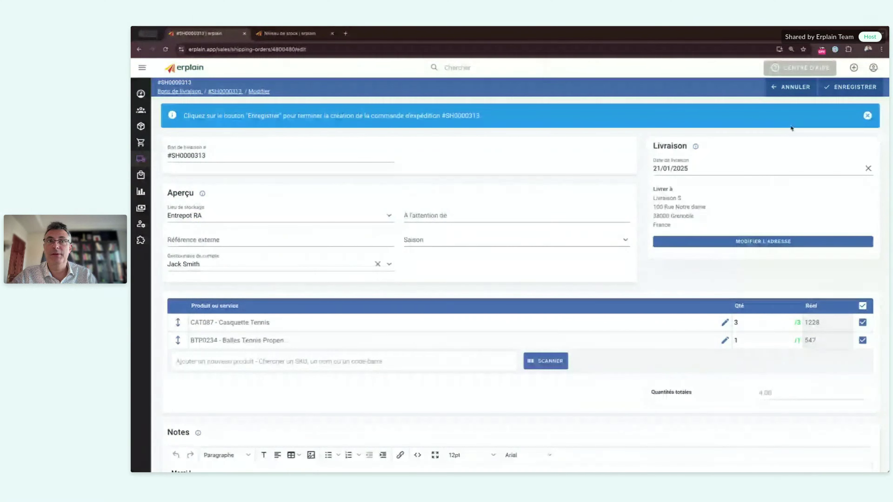
click(853, 87)
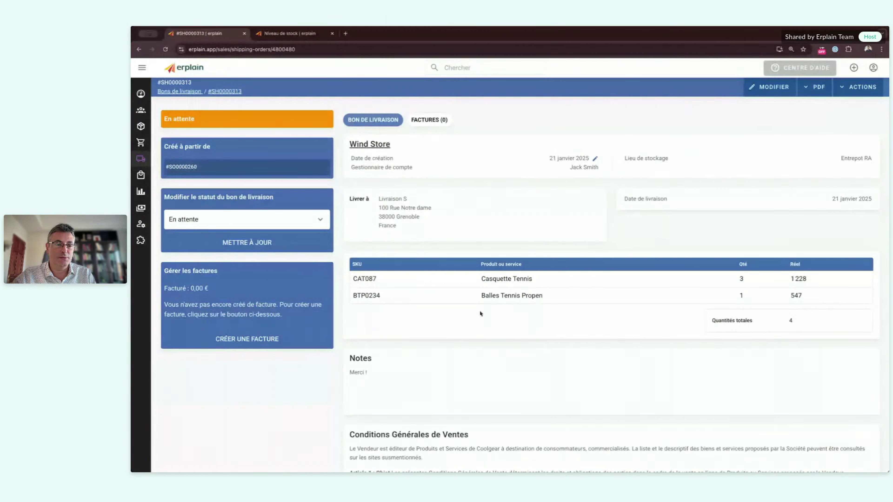
click(195, 219)
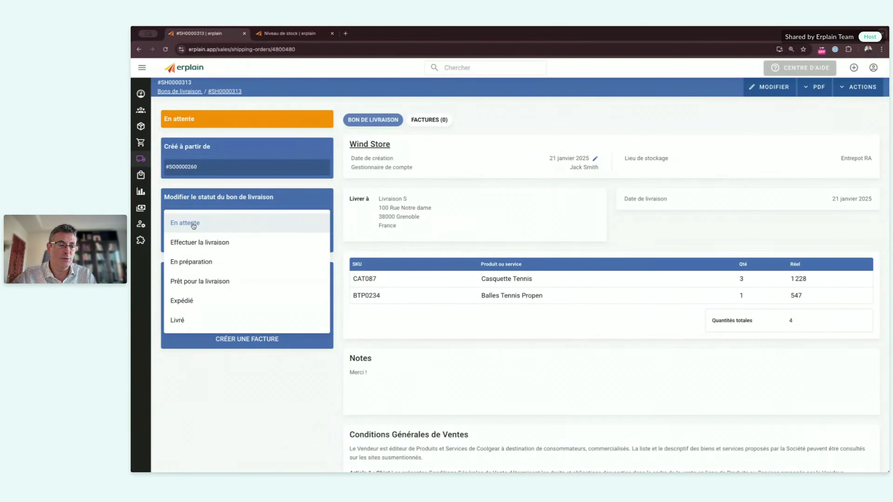
click(239, 191)
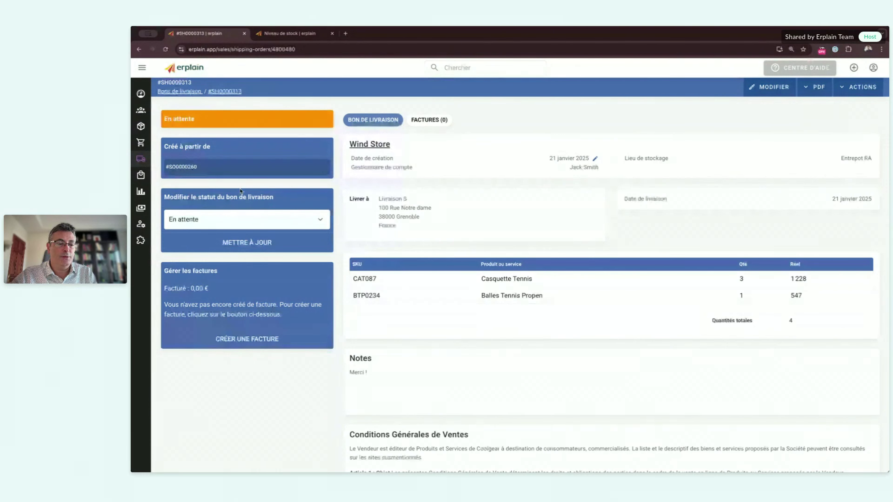
In the stock levels browser tab, check the sales order list's progress indicators and open Wind Store's newest order
mouse_move(142, 143)
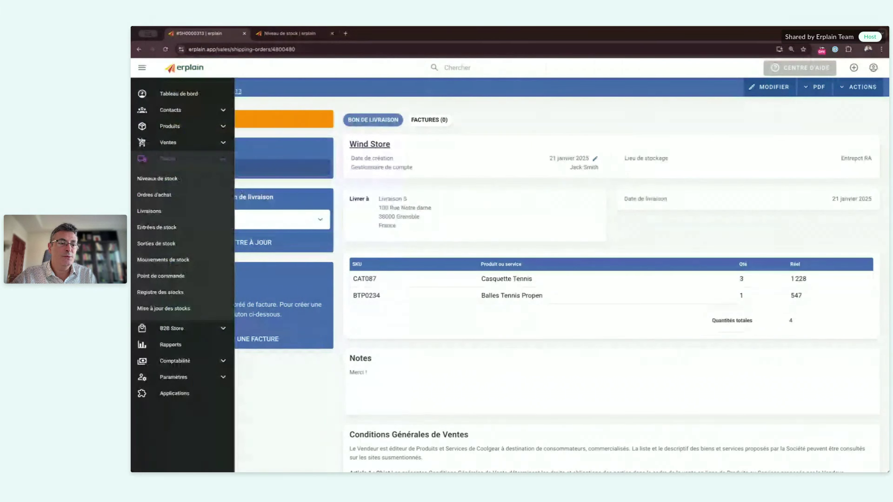
click(157, 179)
mouse_move(138, 173)
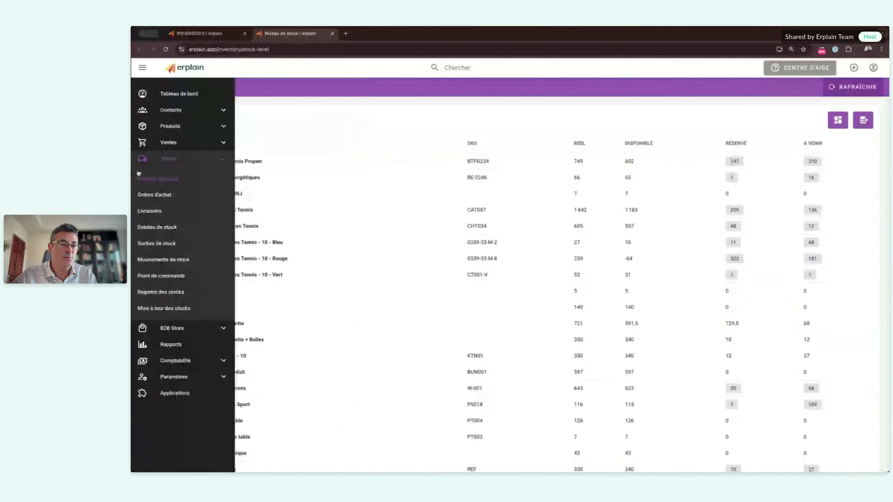
click(169, 143)
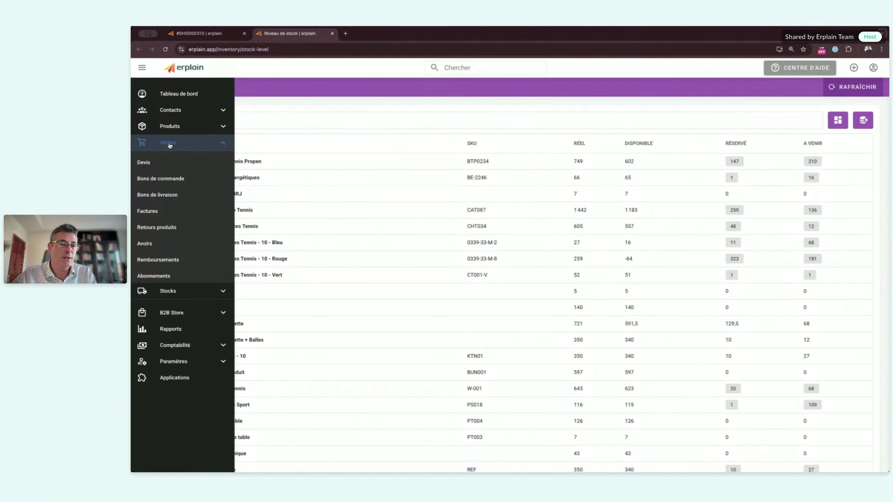
click(161, 179)
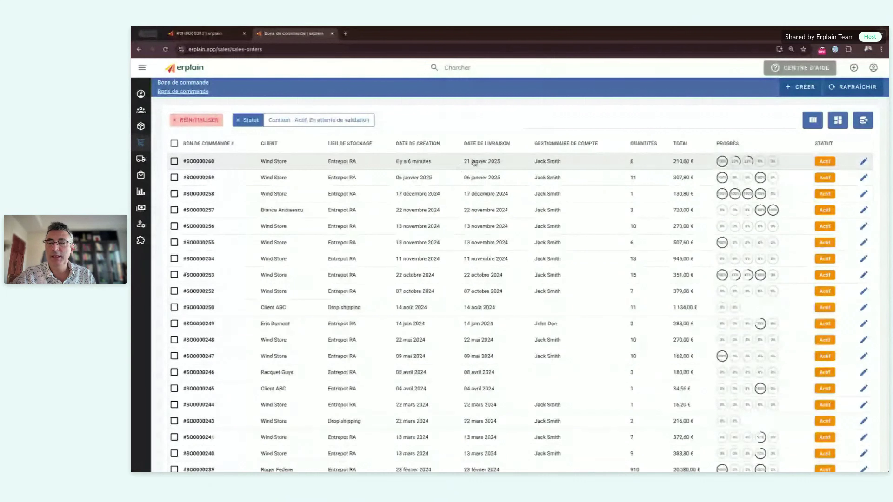
mouse_move(722, 163)
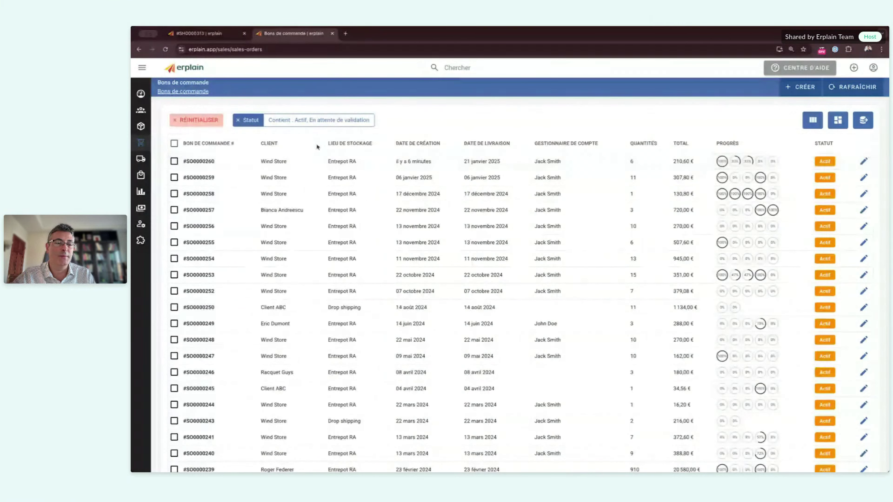
click(198, 162)
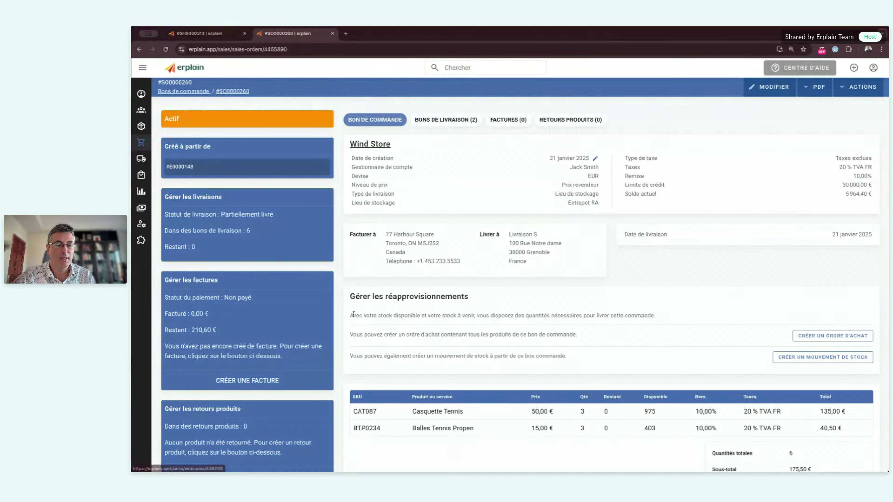
Create an invoice for all products of the sales order and finalise the saved draft with today's date
click(268, 387)
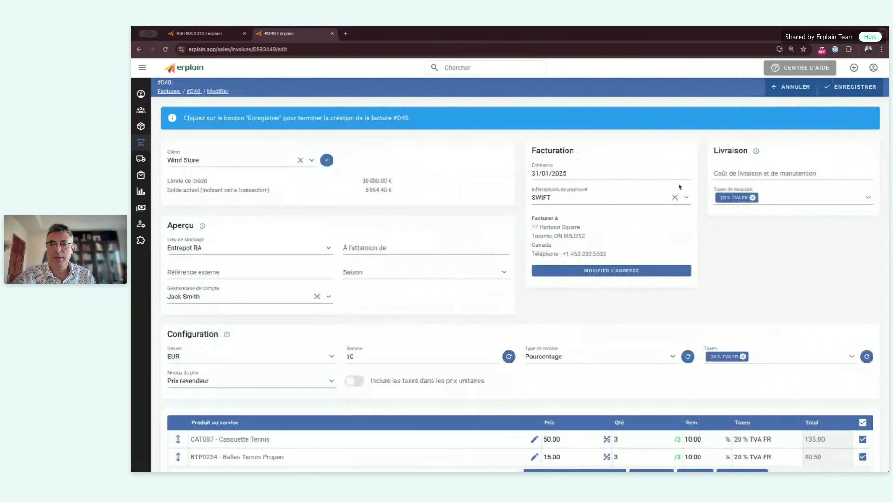
scroll(683, 270, down, 2)
scroll(683, 270, down, 4)
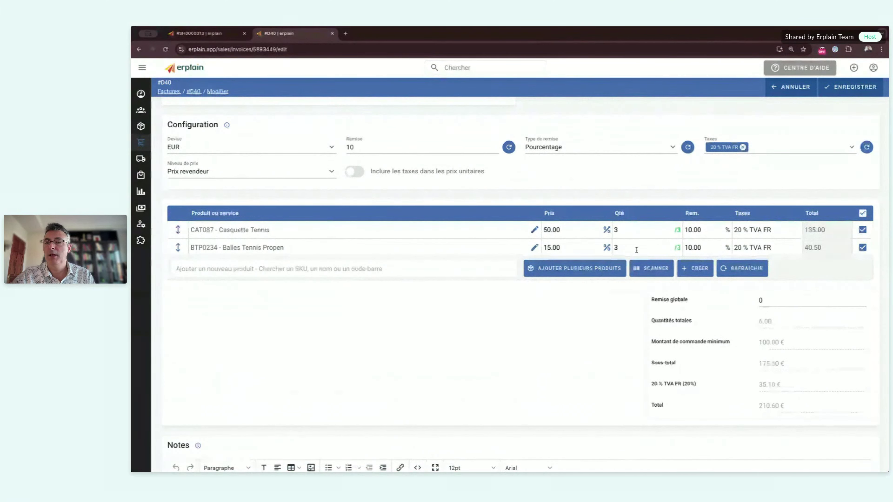
click(853, 90)
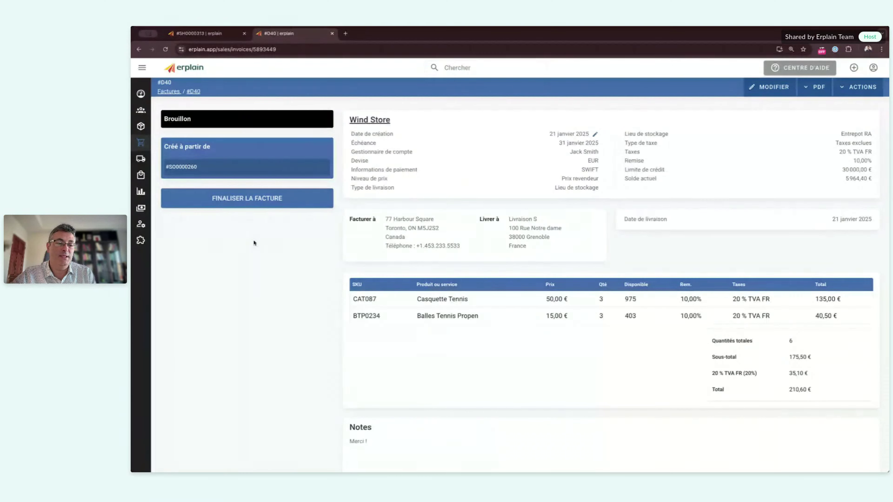
click(238, 198)
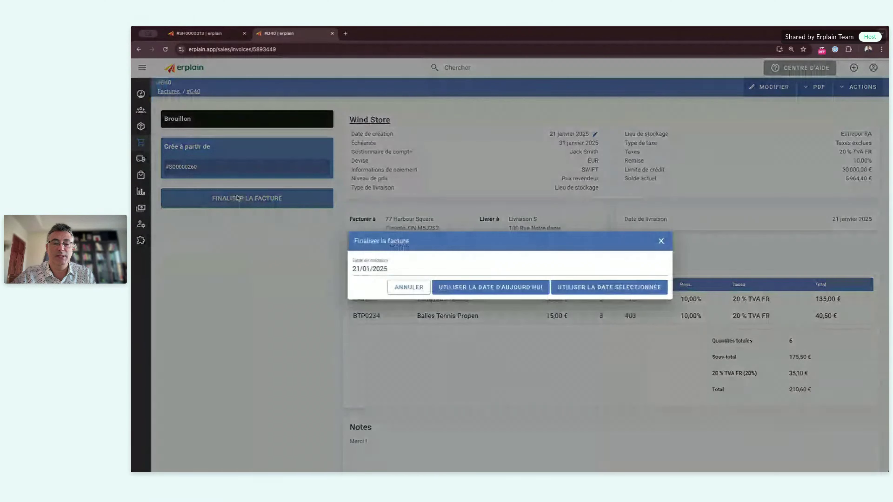
click(490, 287)
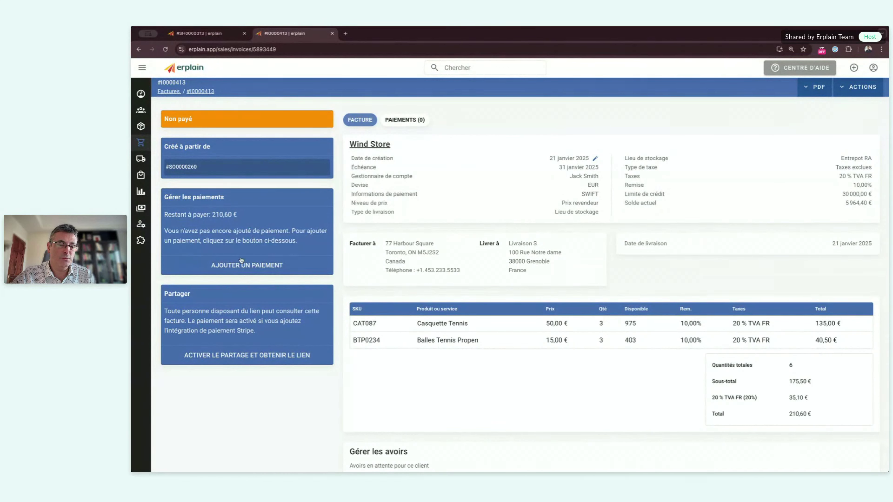
Record a payment of 210.6 on the invoice by Virement bancaire, entering a reference number in the notes
click(241, 266)
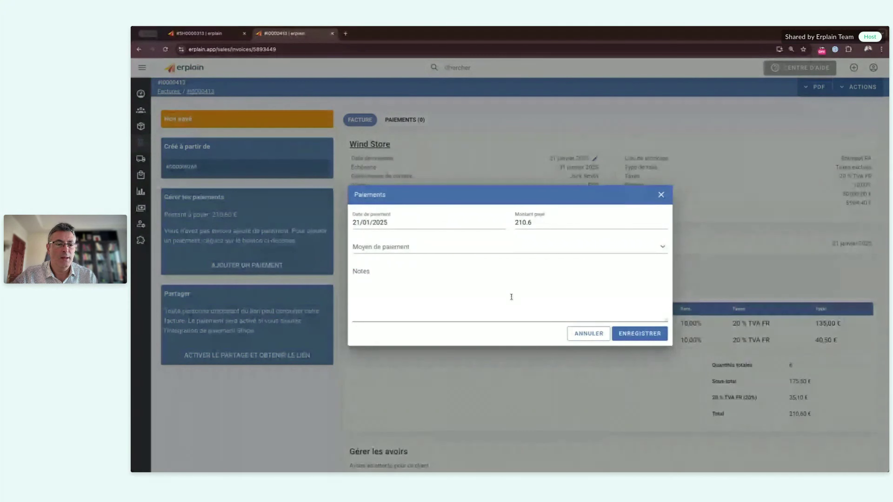
click(539, 225)
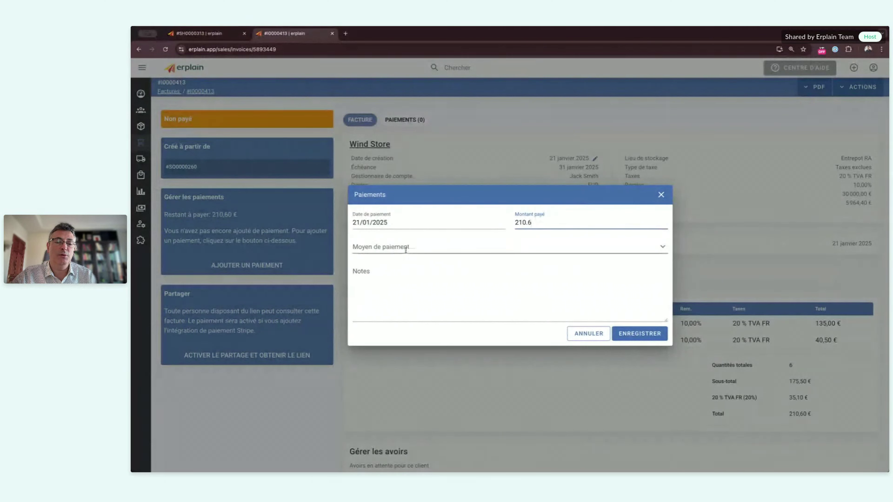
click(393, 246)
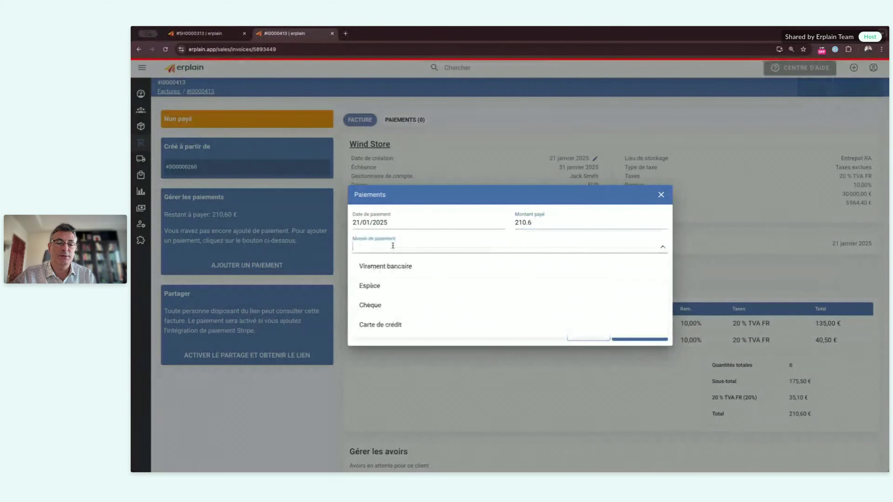
click(393, 268)
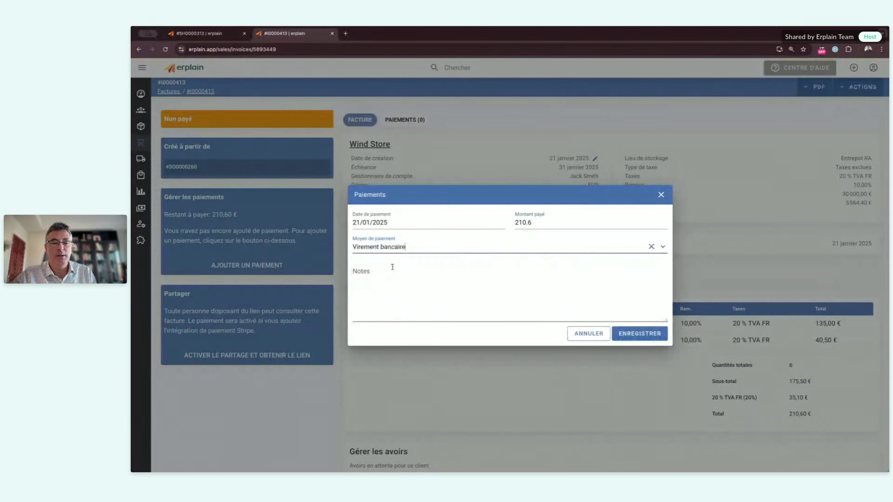
click(405, 280)
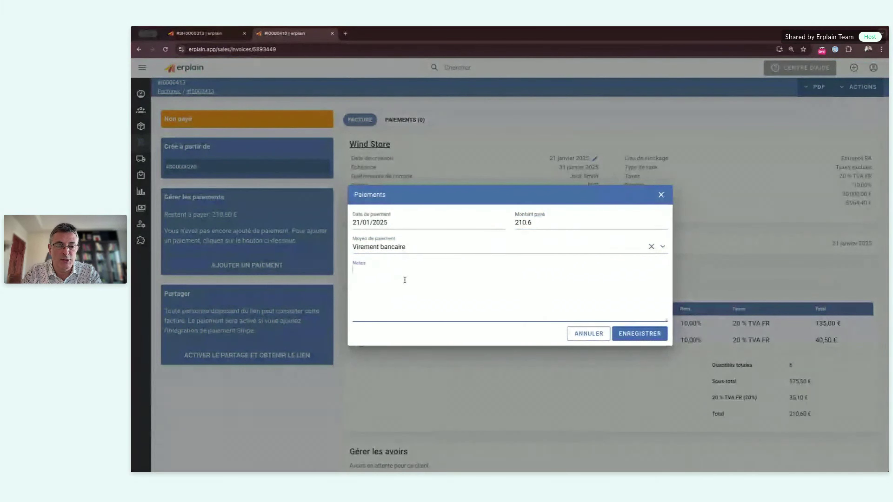
text(234234230)
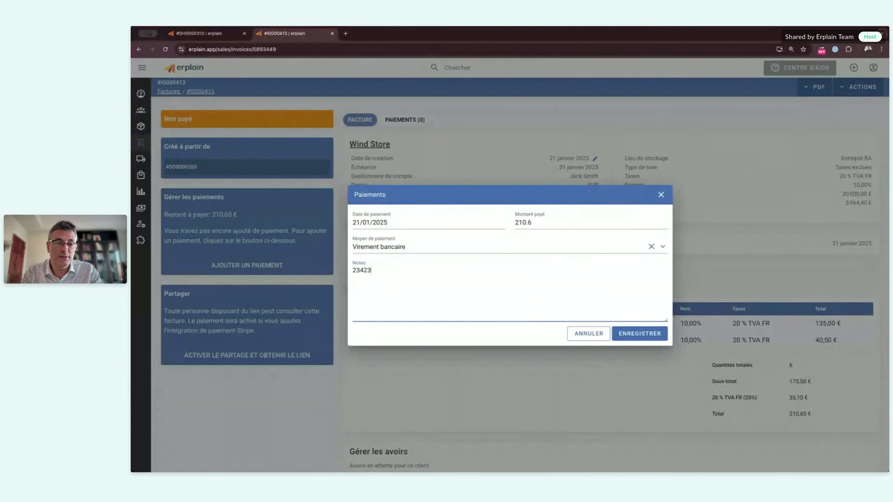
click(641, 334)
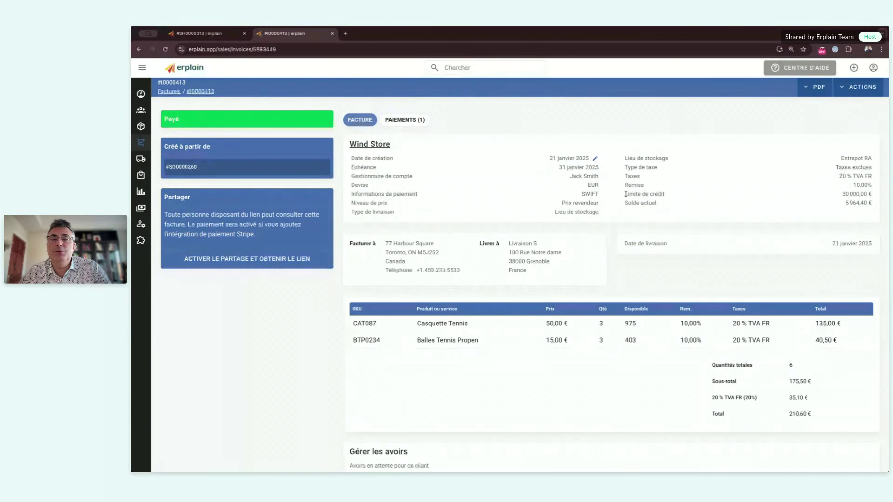
Check the progress of Wind Store's newest order in the sales order list and reopen that order
mouse_move(146, 176)
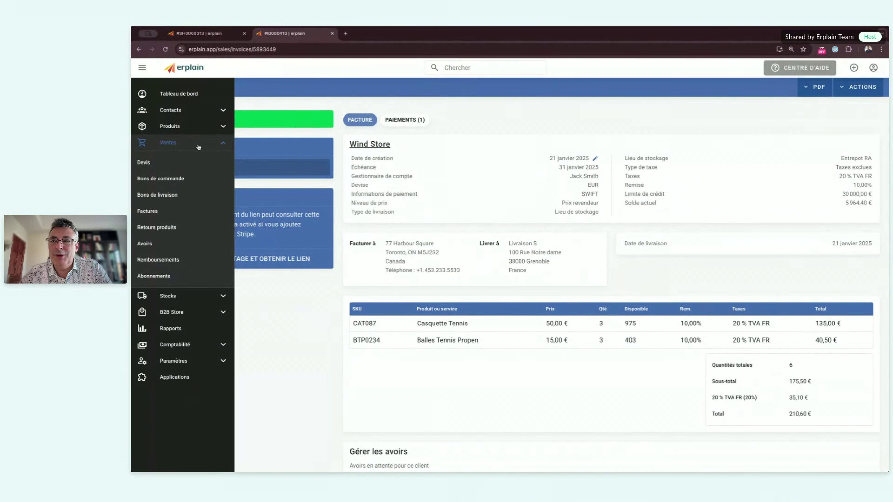
click(171, 180)
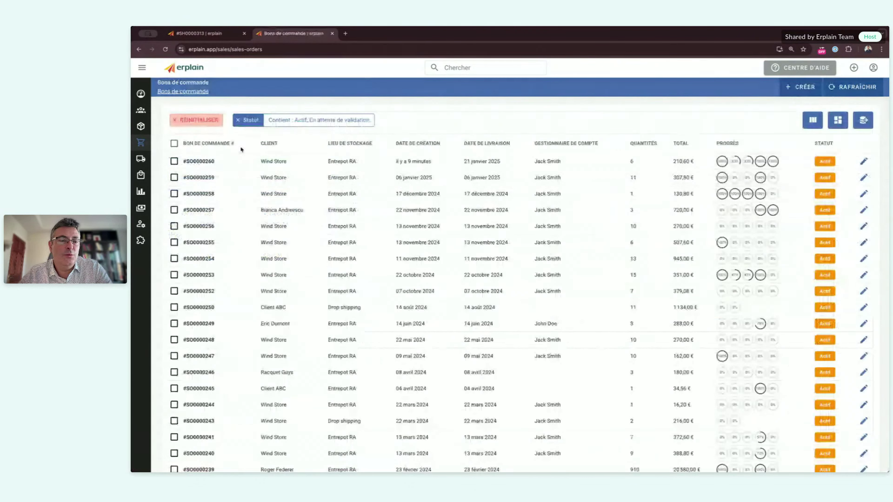
click(202, 162)
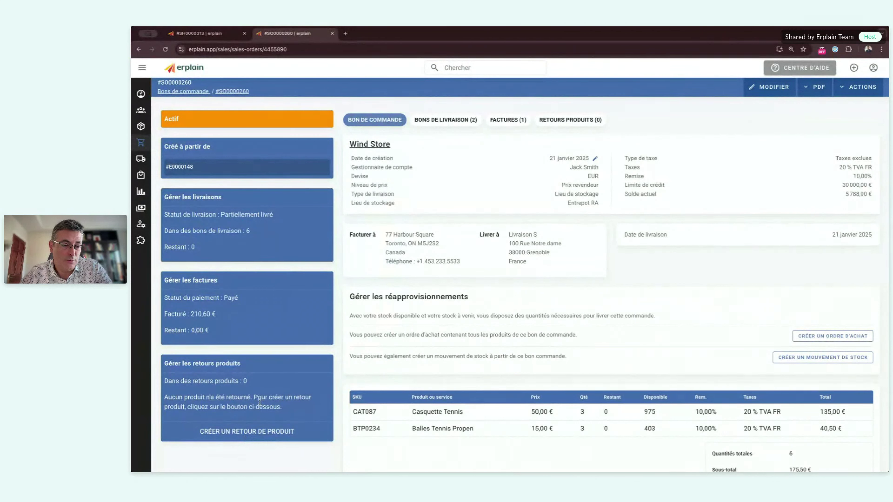
Create and save a product return from the sales order for 2 Balles Tennis Propen, restocked in Entrepot RA
click(232, 430)
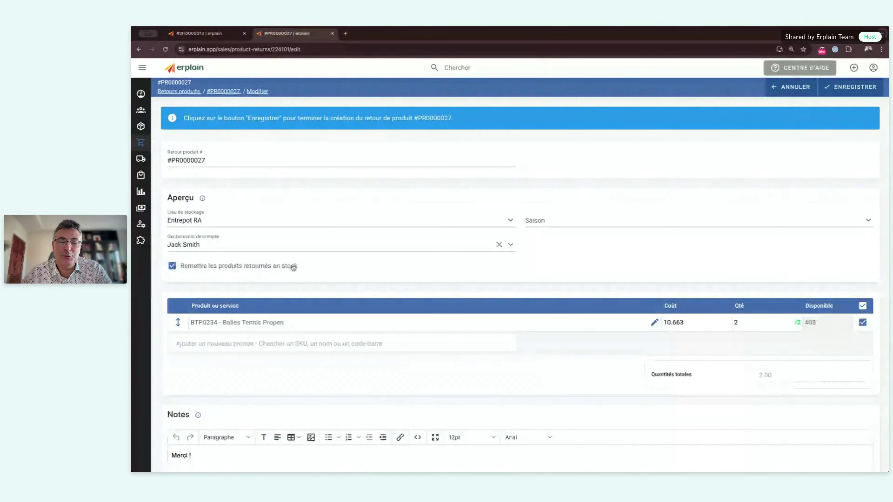
scroll(664, 322, down, 2)
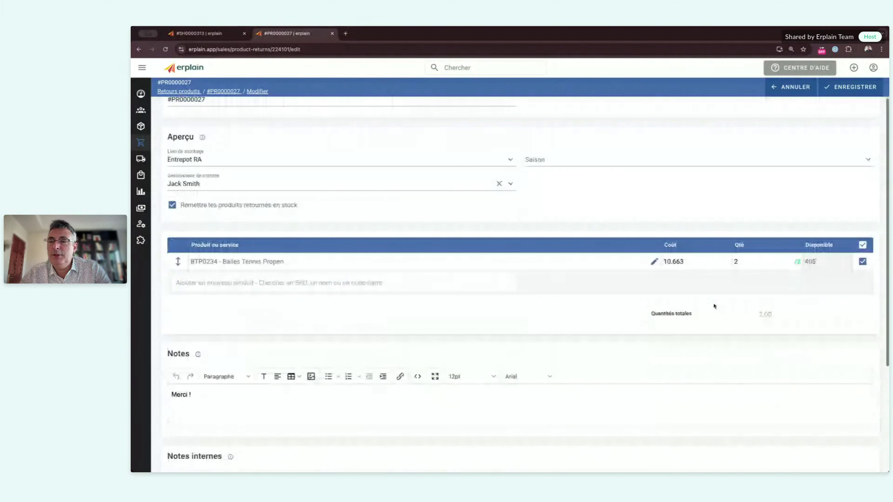
click(851, 87)
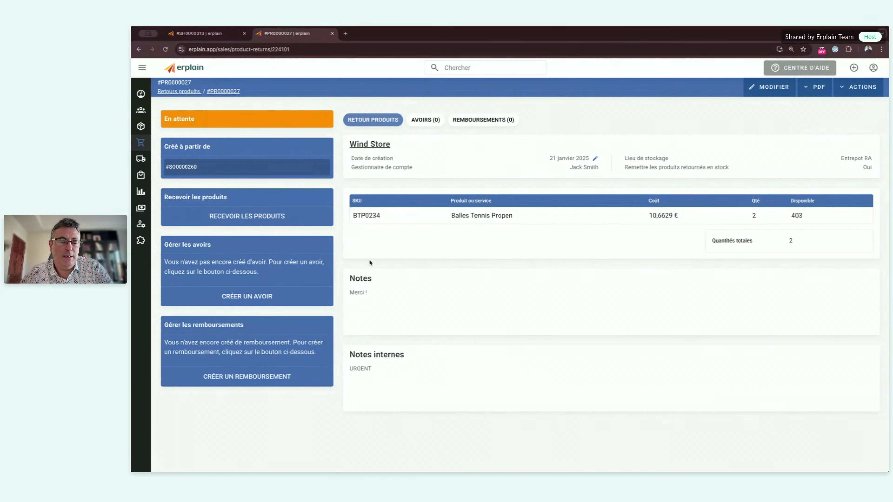
Visit the B2B store, review the cart's order page for Short Tennis without finalising it, and leave the store
mouse_move(144, 165)
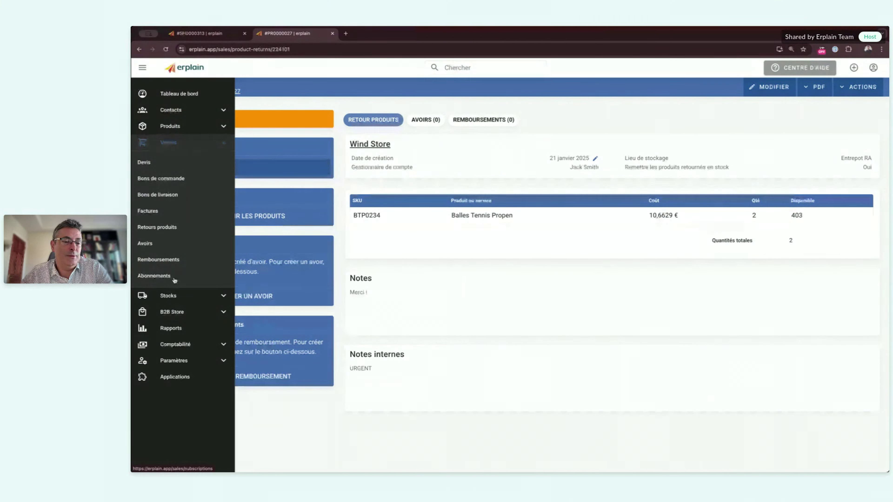
click(174, 313)
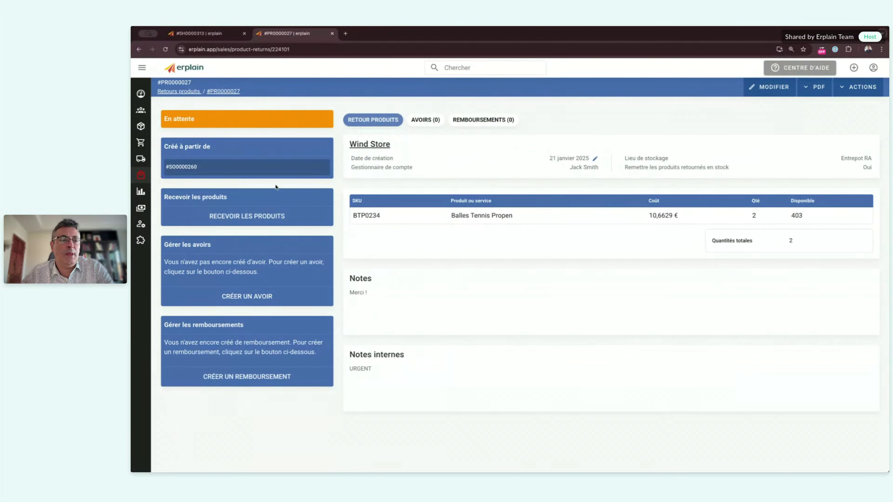
mouse_move(159, 201)
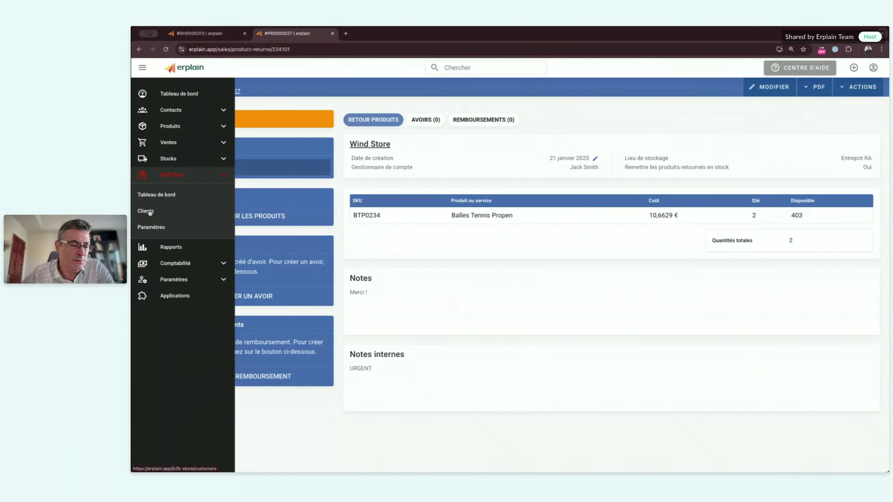
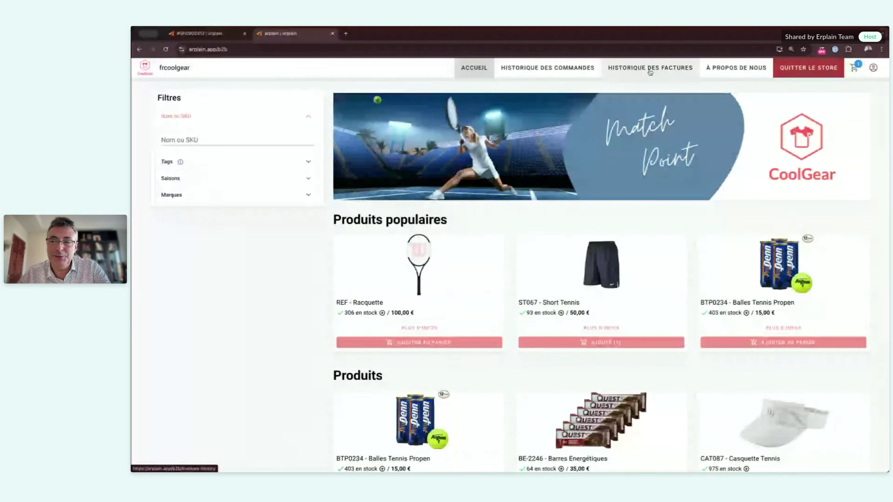
click(855, 67)
click(795, 173)
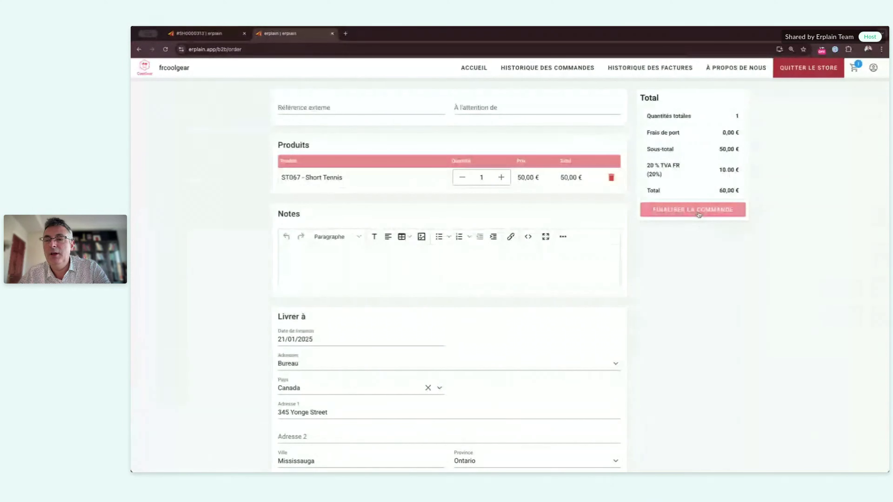
click(803, 69)
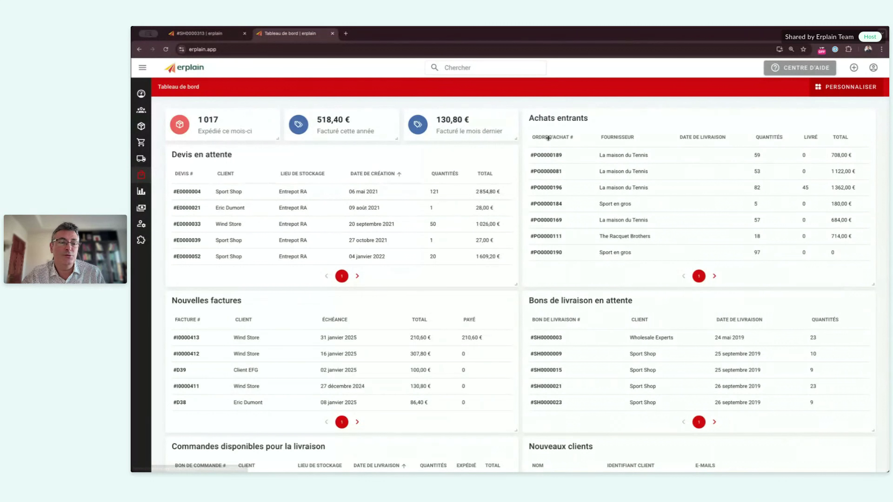
Open the client ATP Tour for editing and enter a minimum order amount of 1000
mouse_move(132, 126)
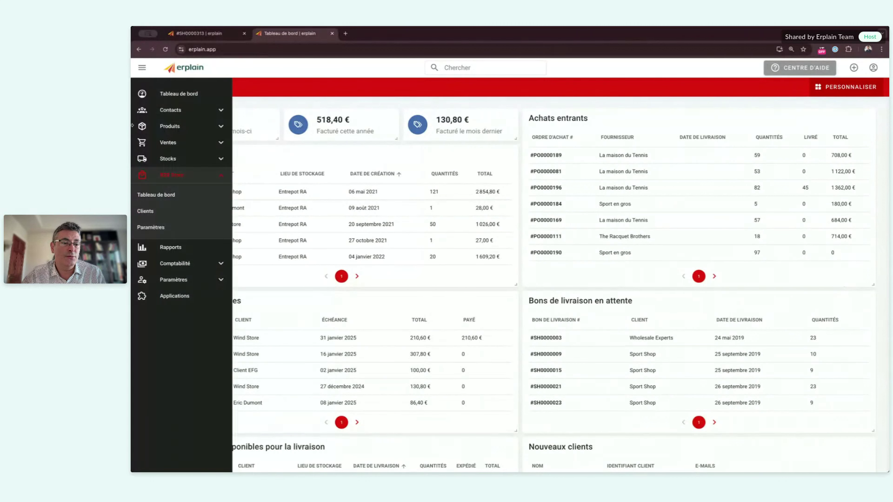
click(177, 112)
click(147, 131)
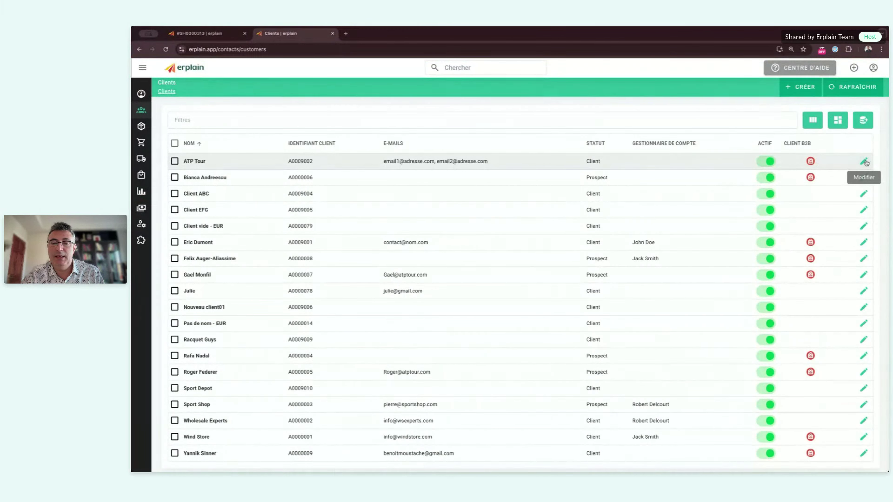
click(864, 161)
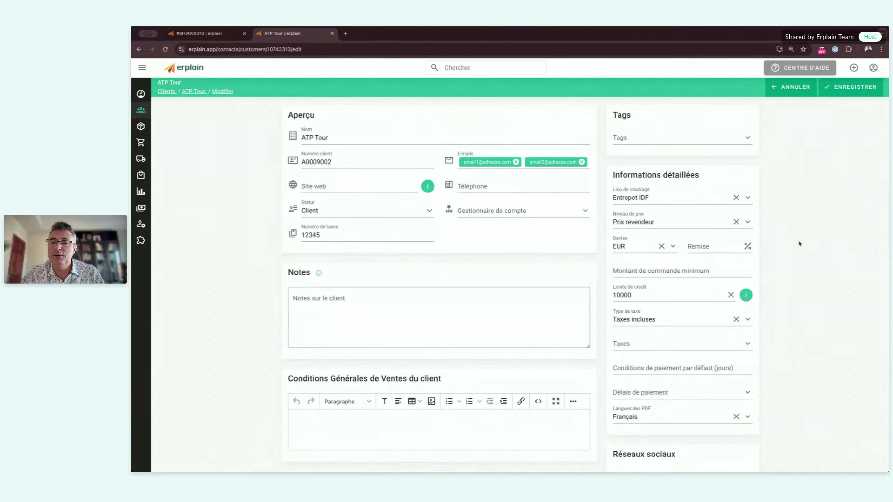
click(634, 295)
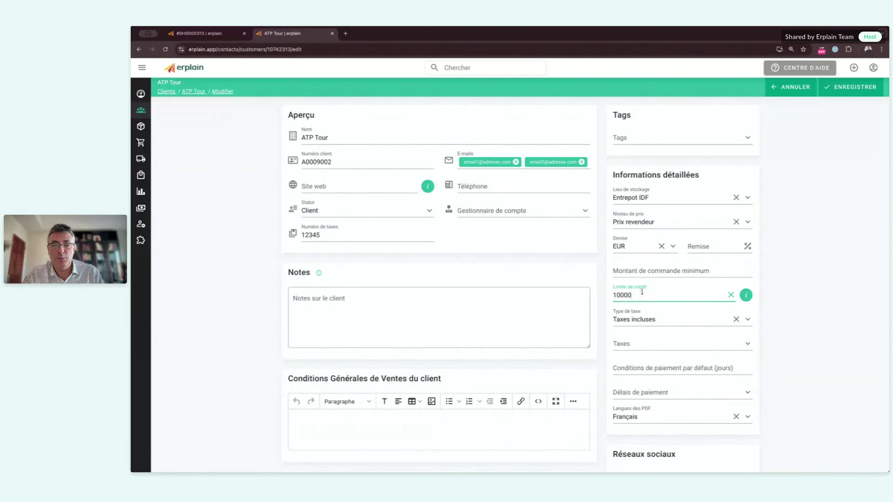
click(629, 270)
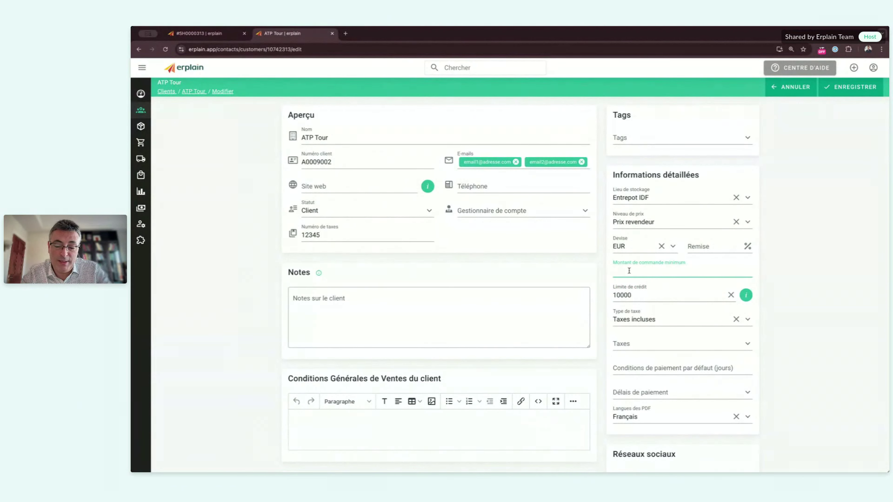
text(1000)
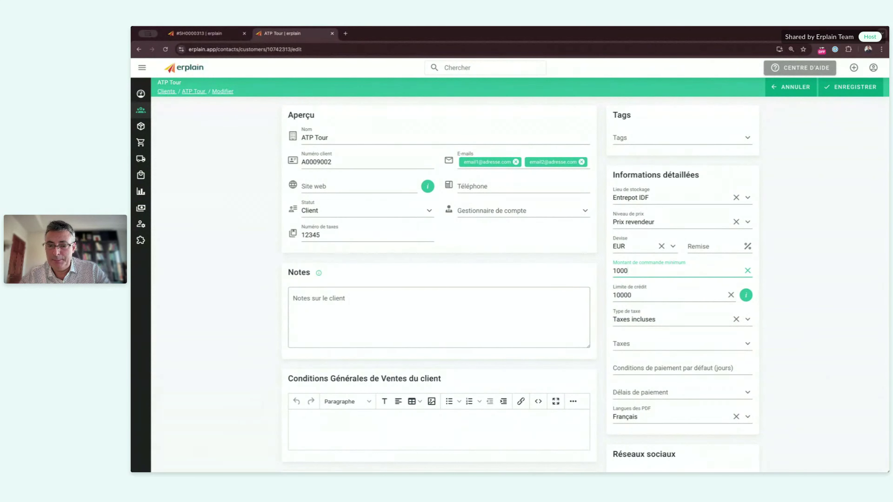
click(809, 227)
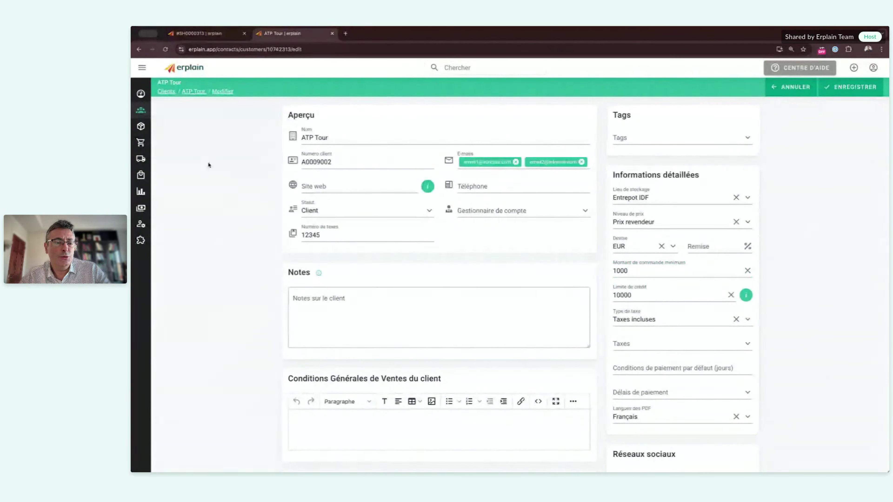
Open the product Balles Tennis Propen for editing and enter a minimum customer order quantity of 100
mouse_move(146, 162)
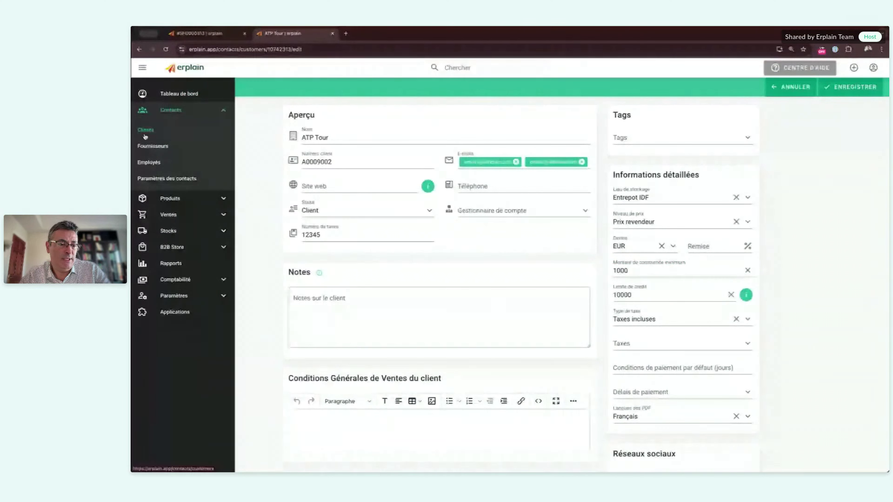
click(171, 199)
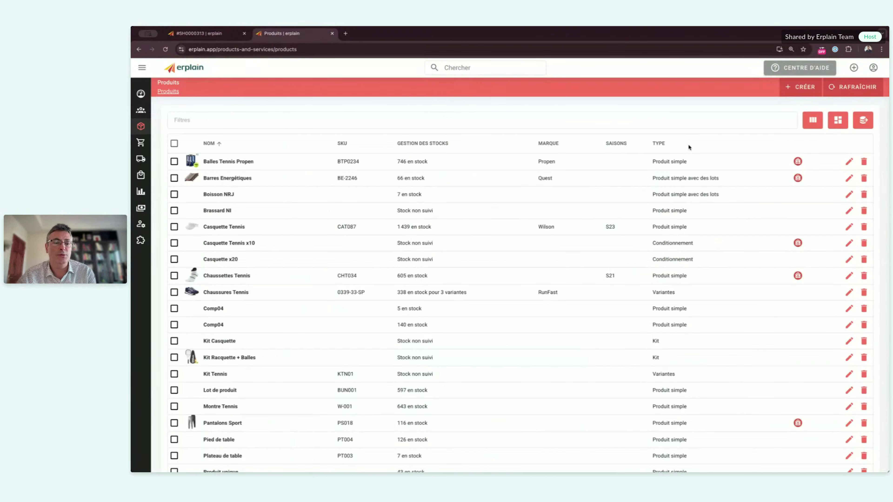
click(849, 163)
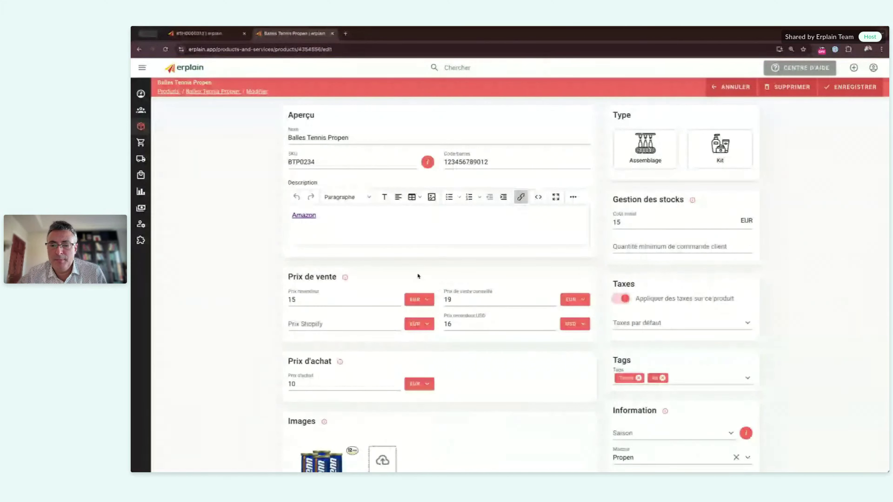
click(644, 248)
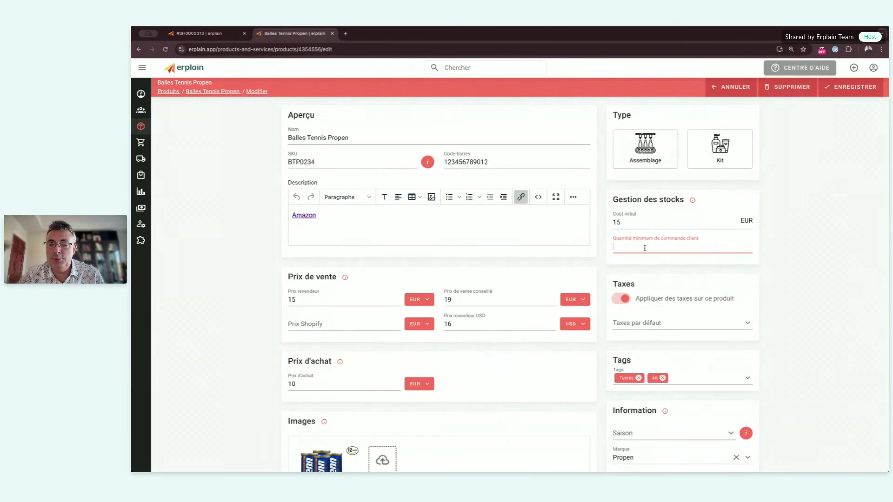
text(100)
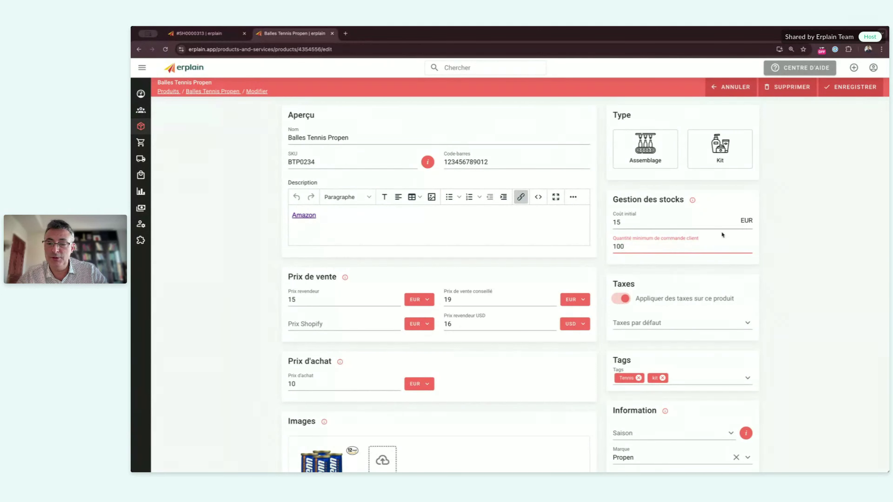
click(782, 231)
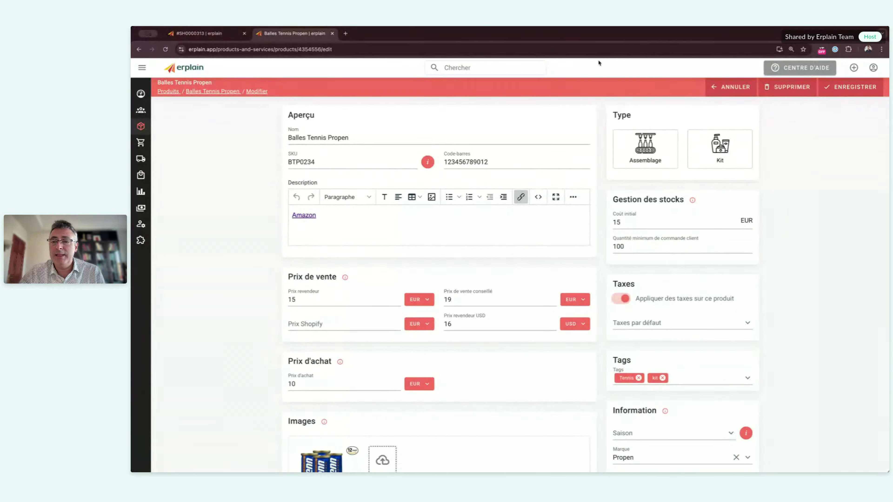
Open the sales report by product and service and check the interval options of its creation date filter
mouse_move(148, 215)
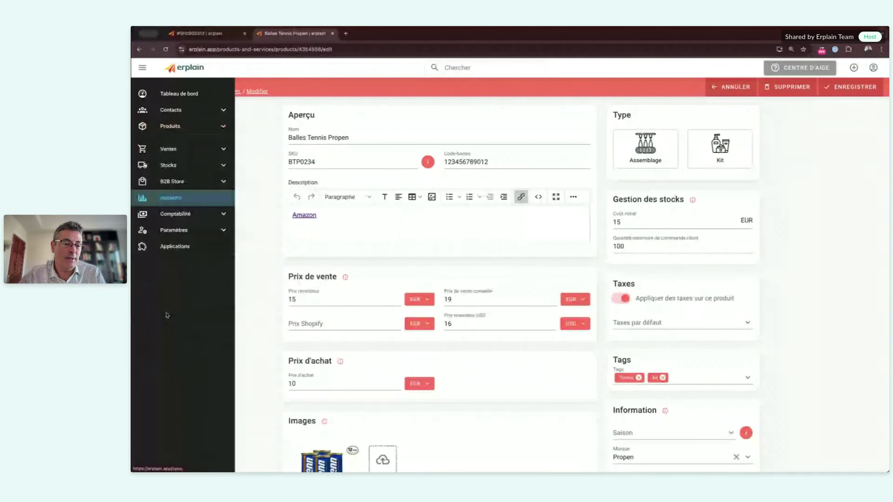
click(168, 193)
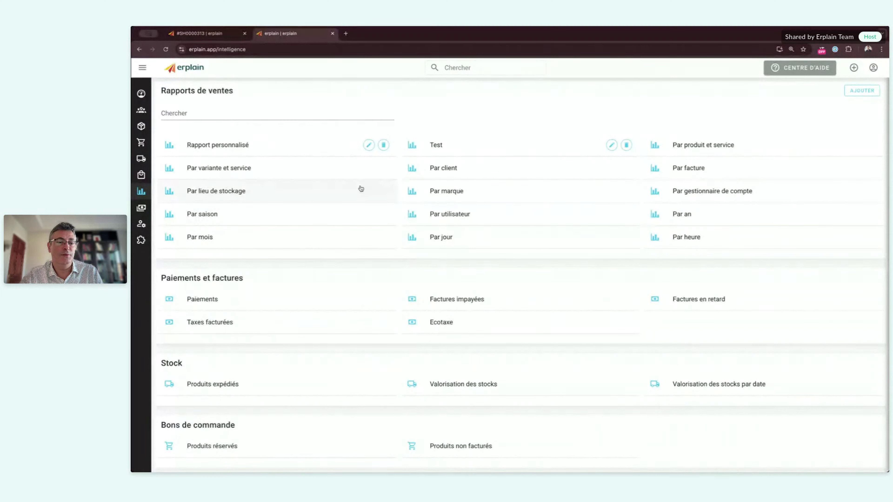
click(682, 145)
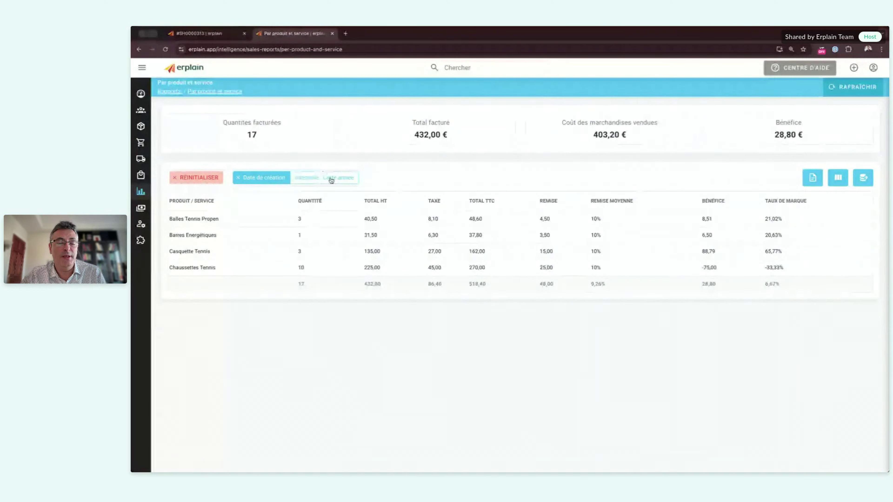
click(327, 178)
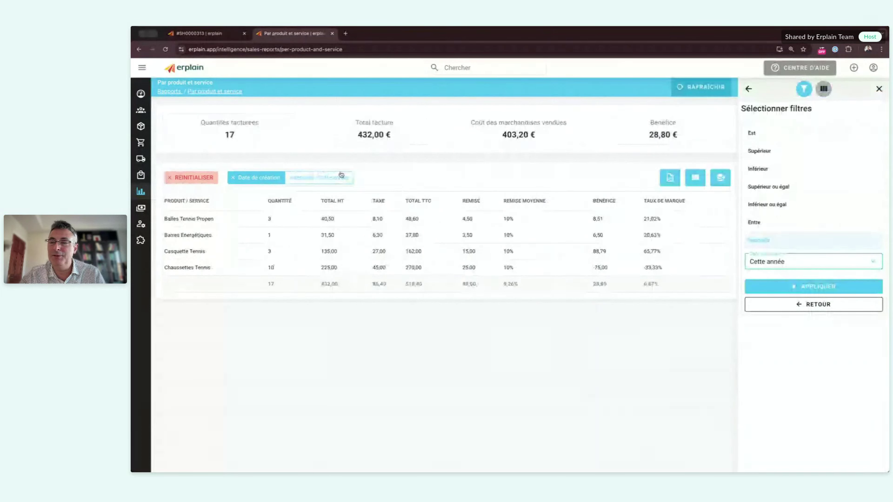
click(880, 89)
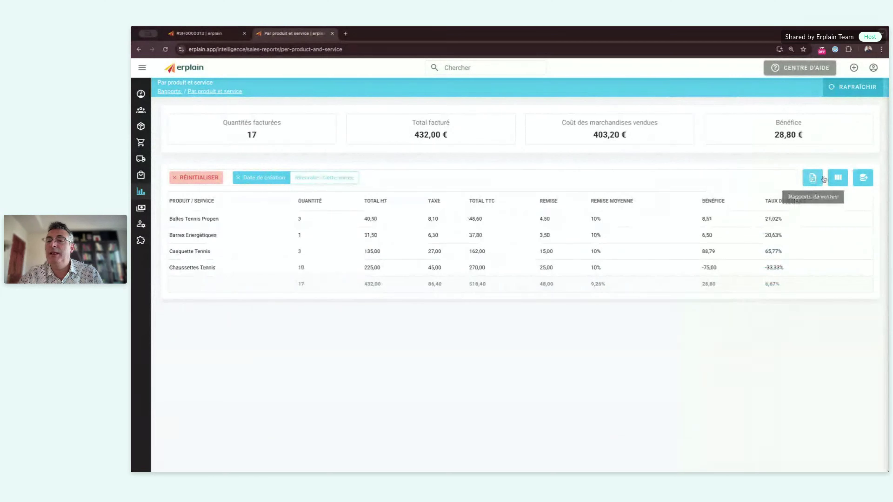
Add the Client column ahead of Produit / Service in the report and check the options for saving the report
click(837, 180)
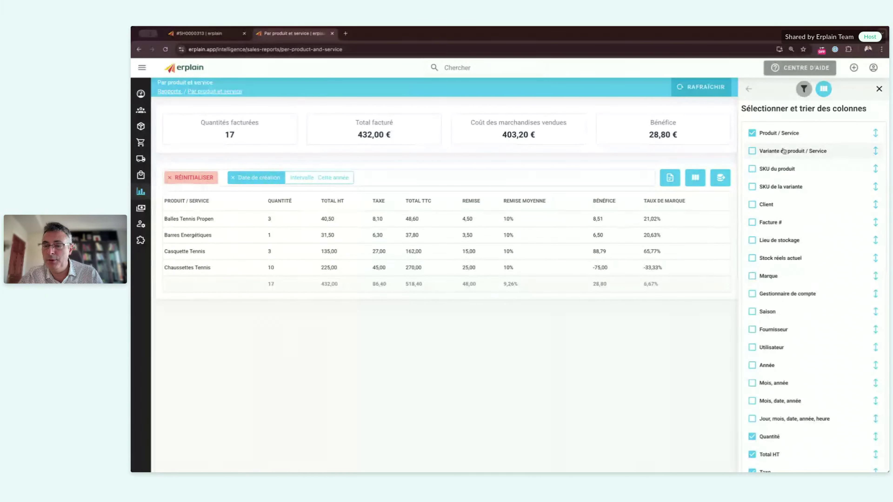
click(754, 206)
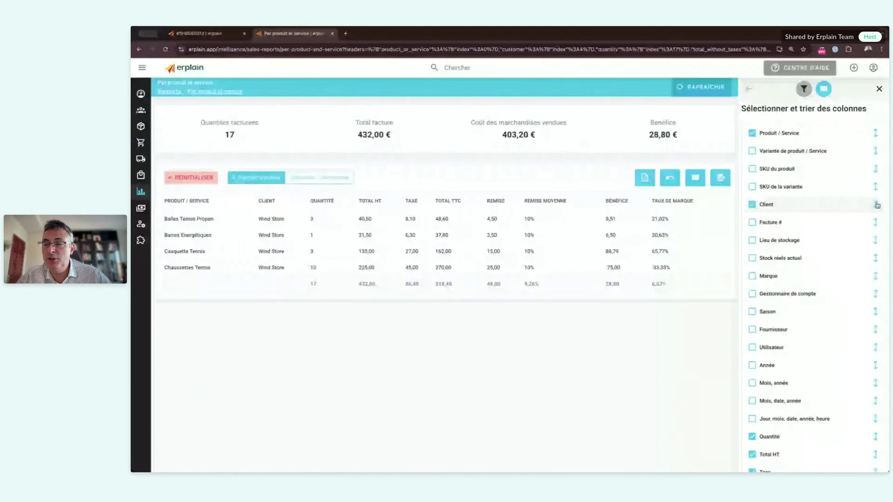
drag(877, 205, 875, 133)
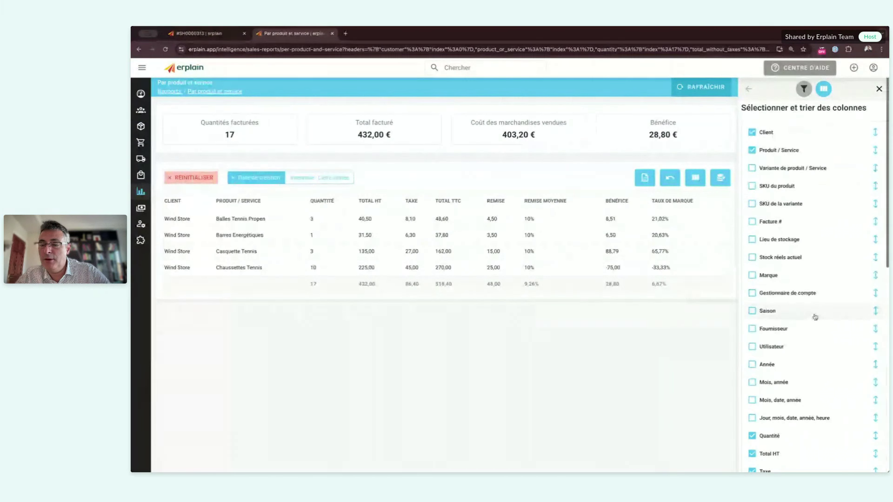
scroll(815, 317, down, 2)
scroll(815, 317, down, 10)
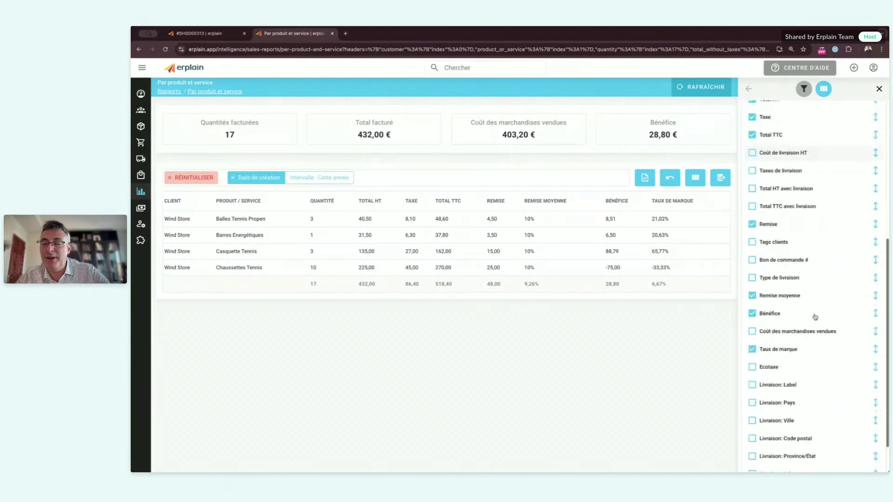
scroll(815, 317, down, 1)
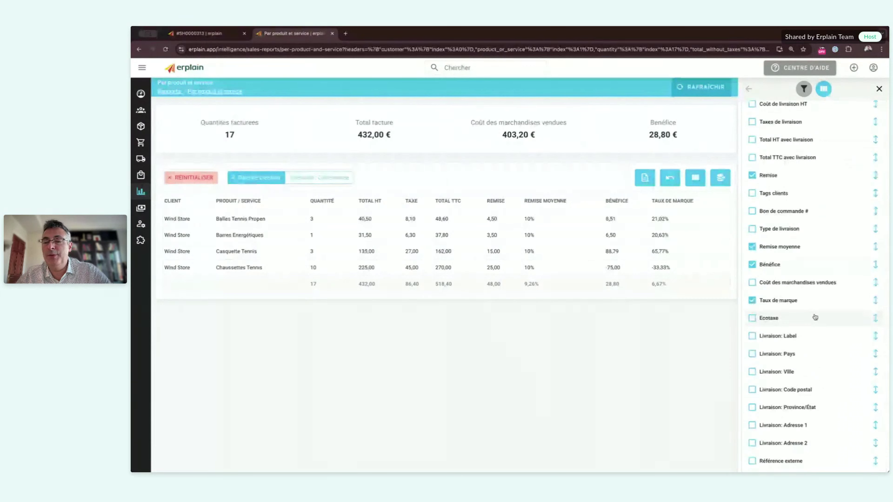
click(879, 89)
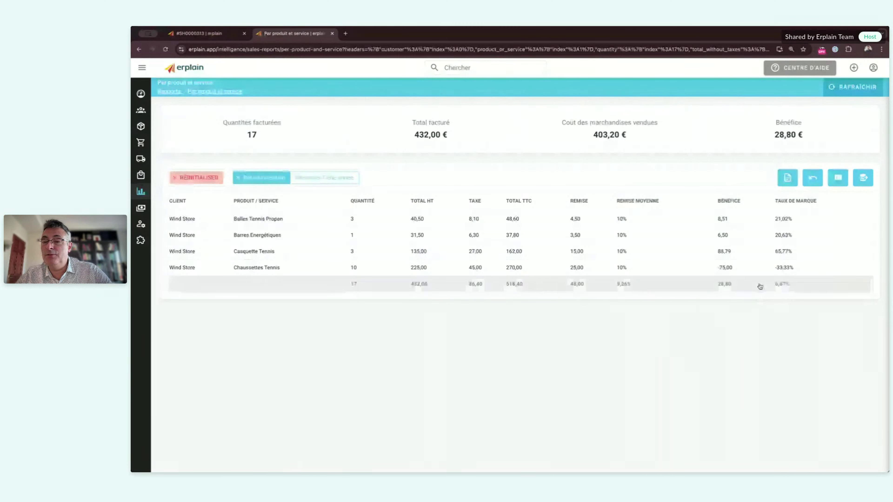
click(789, 179)
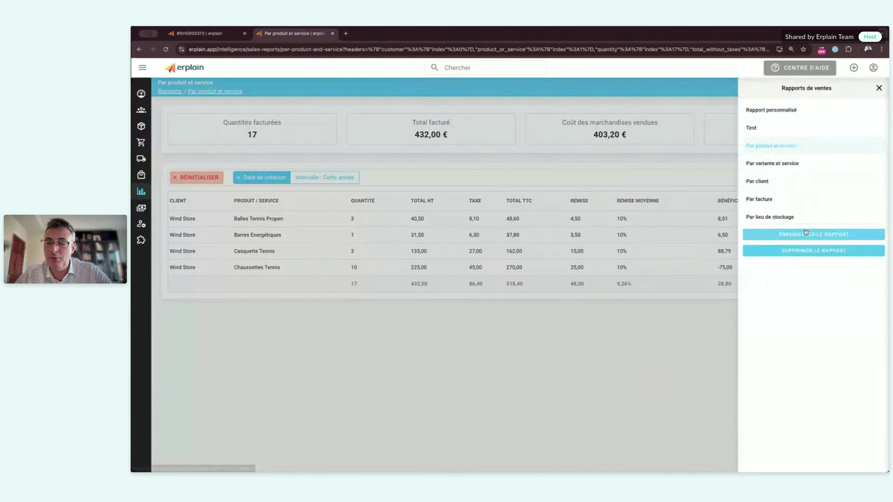
click(879, 89)
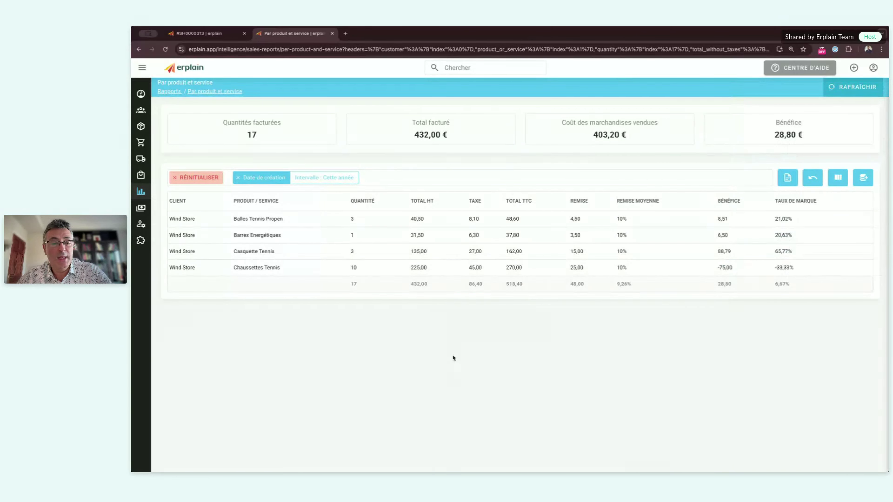
click(863, 179)
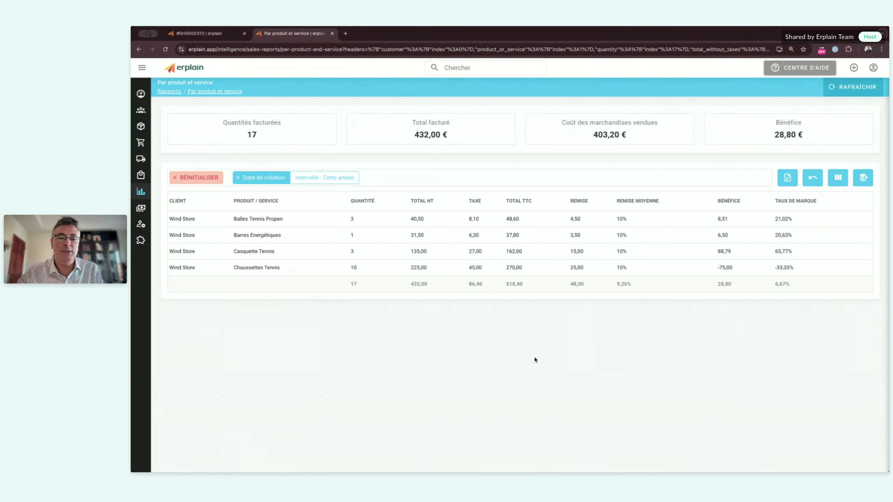
Open the PDF settings and review the general, payment and display options plus the options for the Devis document
mouse_move(143, 216)
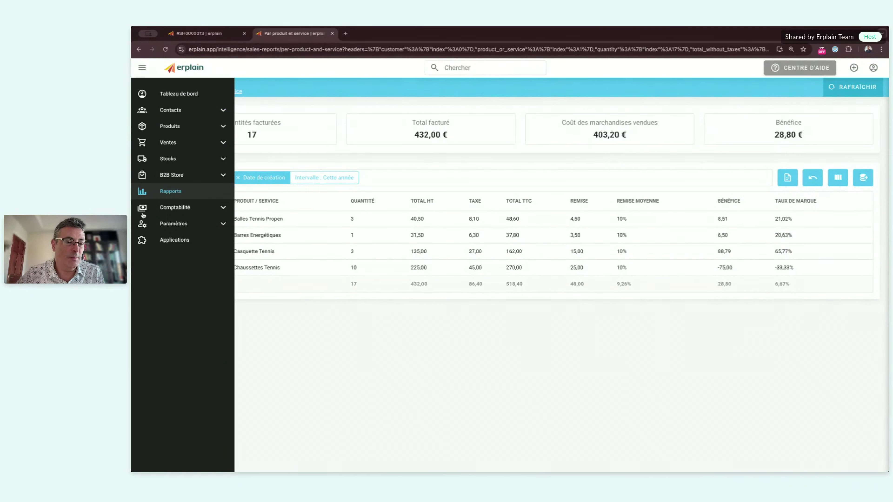
click(179, 224)
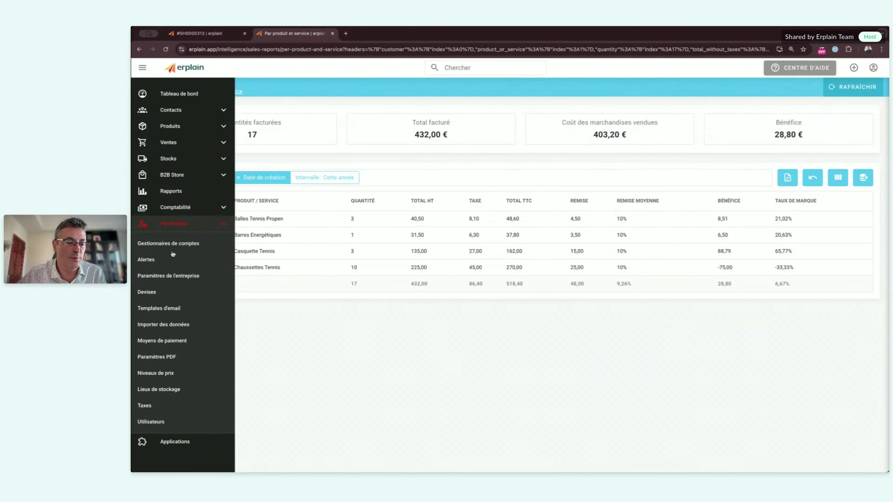
click(165, 356)
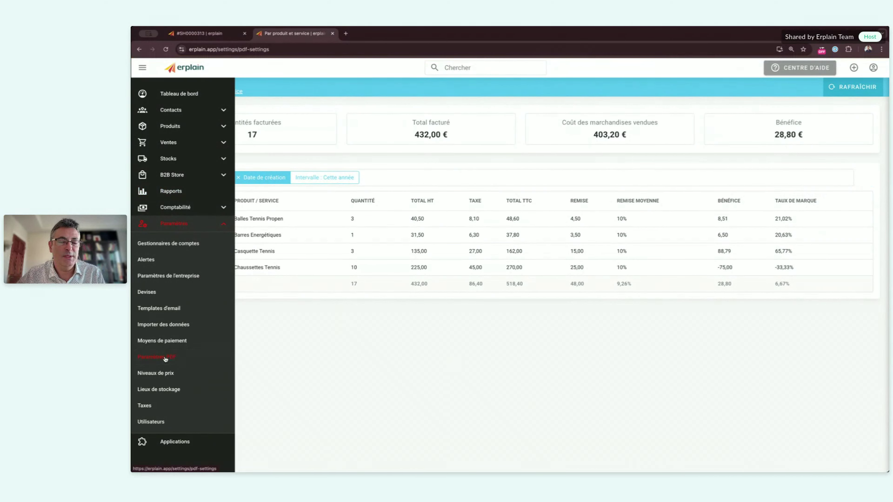
scroll(258, 311, down, 2)
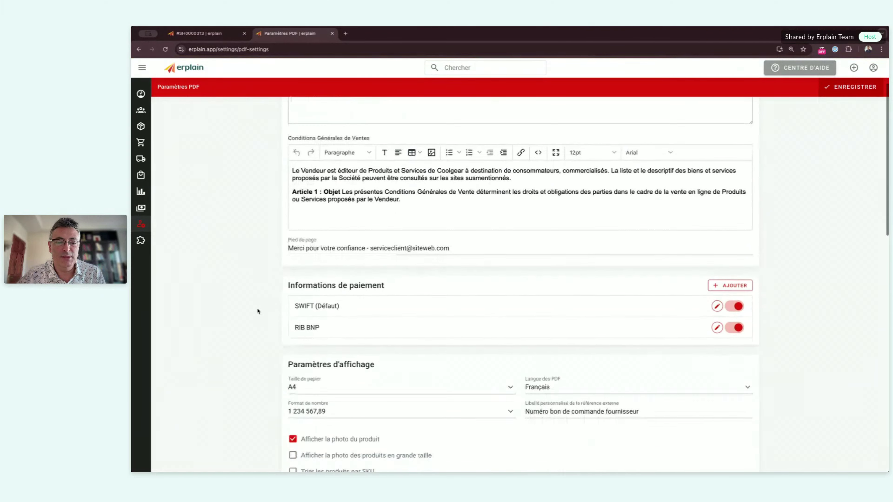
scroll(258, 311, up, 2)
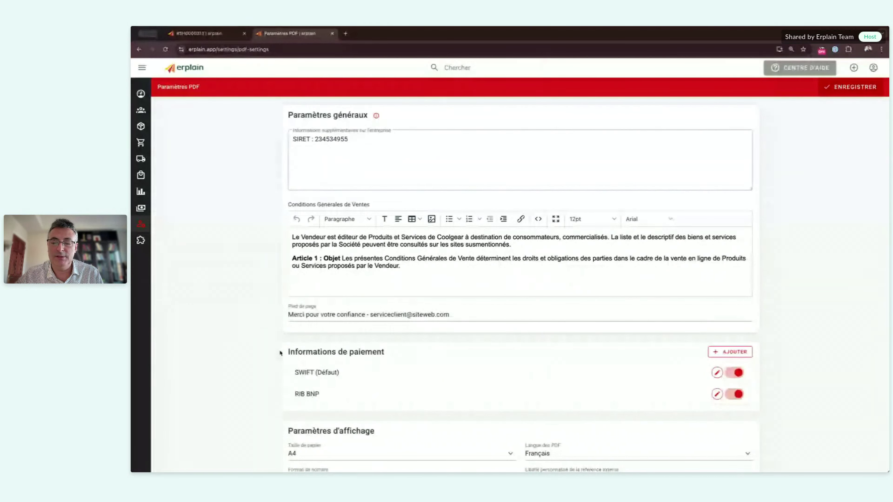
scroll(275, 365, down, 1)
scroll(274, 365, down, 8)
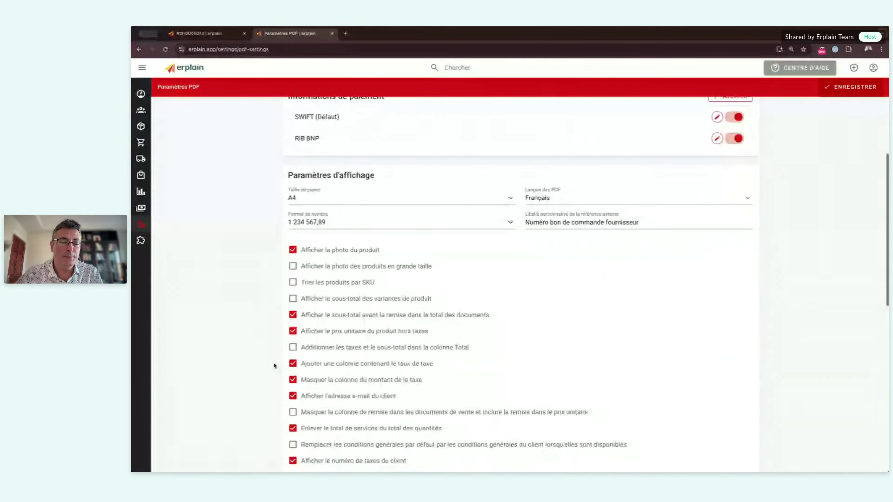
scroll(275, 365, down, 12)
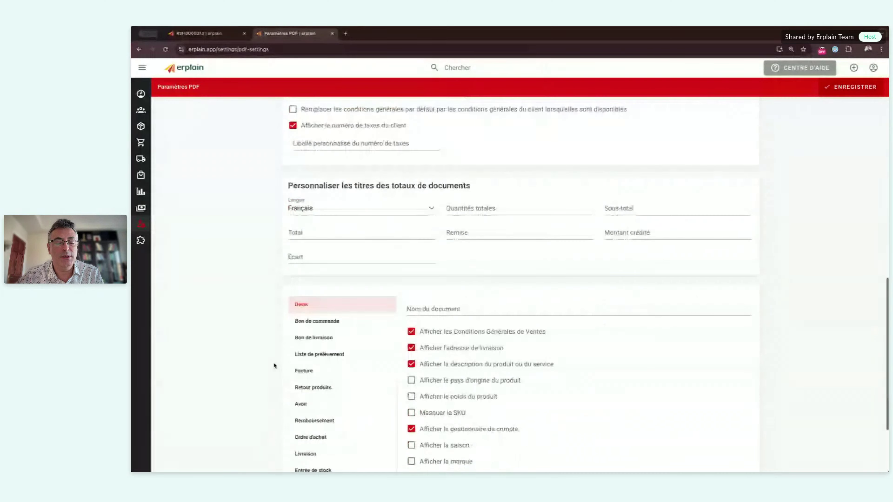
scroll(274, 365, down, 4)
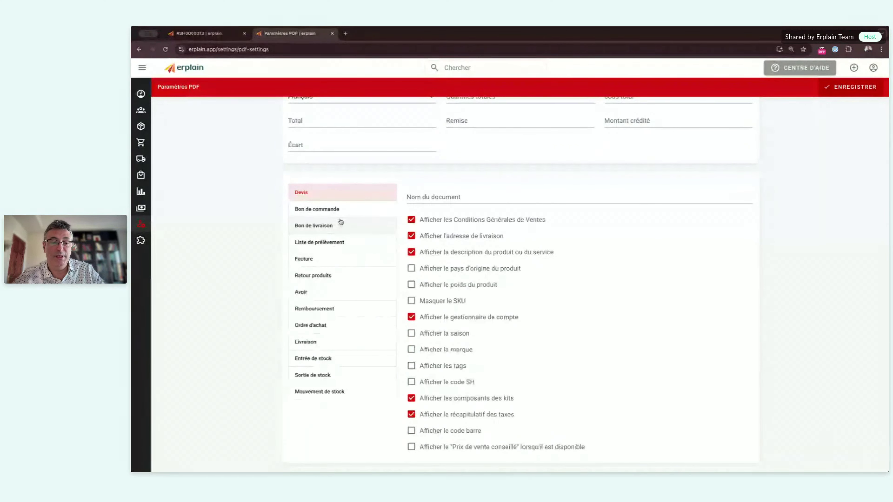
Check the PDF display options available for the Bon de commande document
click(325, 210)
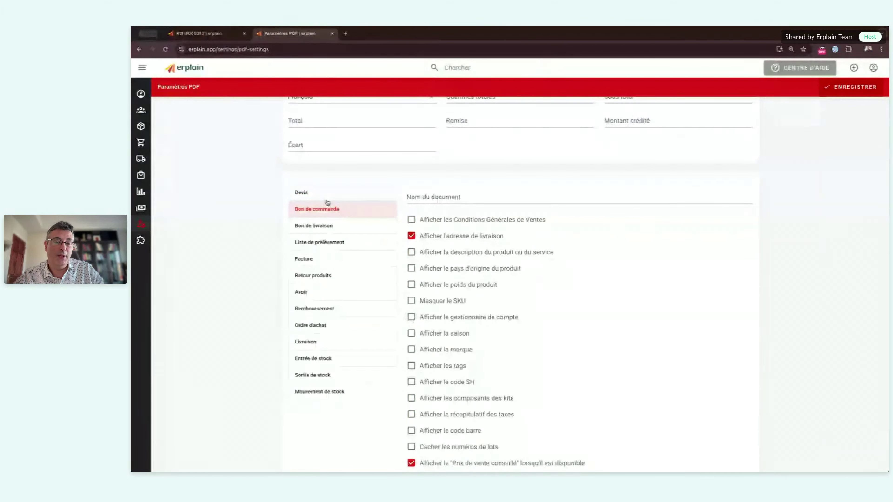
scroll(445, 353, up, 4)
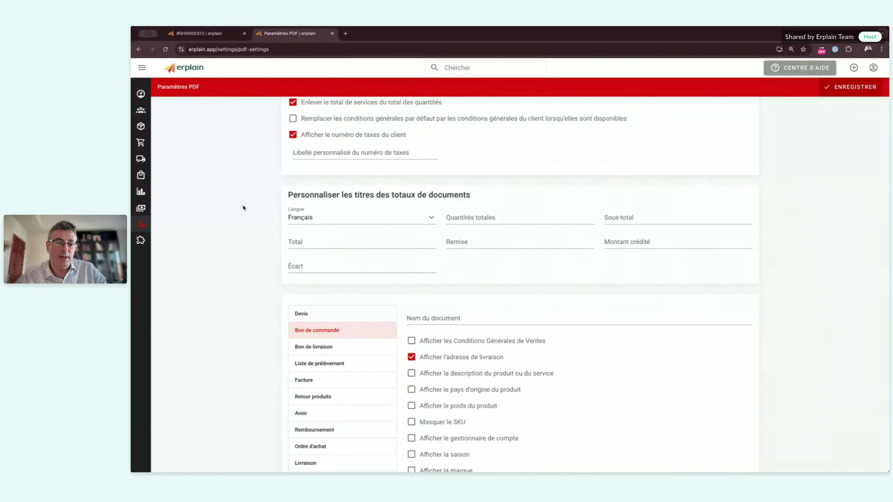
scroll(385, 233, up, 1)
scroll(385, 232, up, 15)
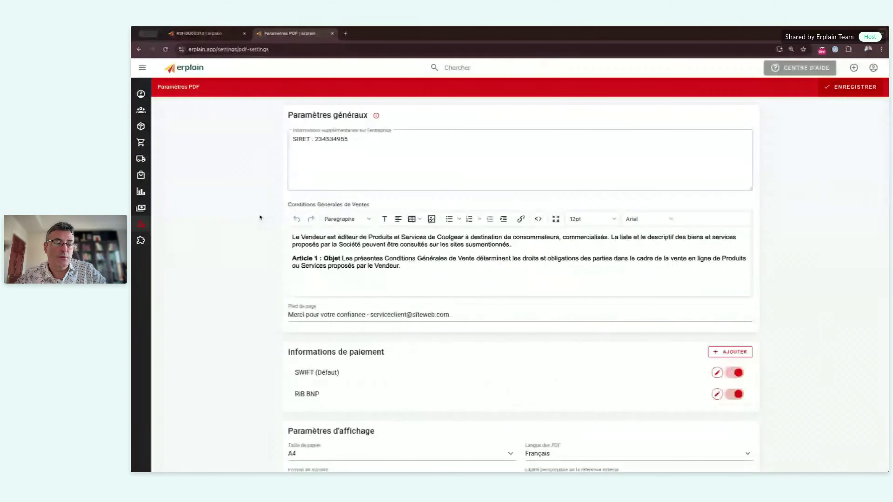
View the list of account managers and the list of users in the settings
mouse_move(137, 207)
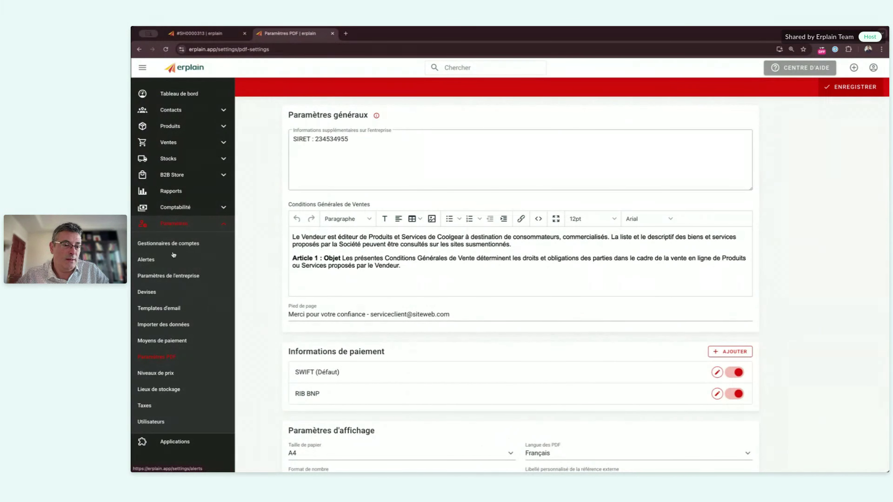
click(176, 243)
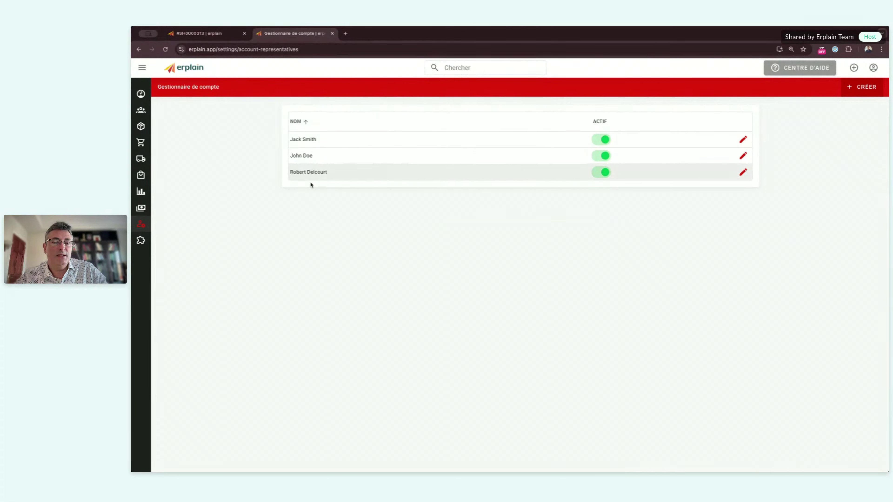
mouse_move(217, 267)
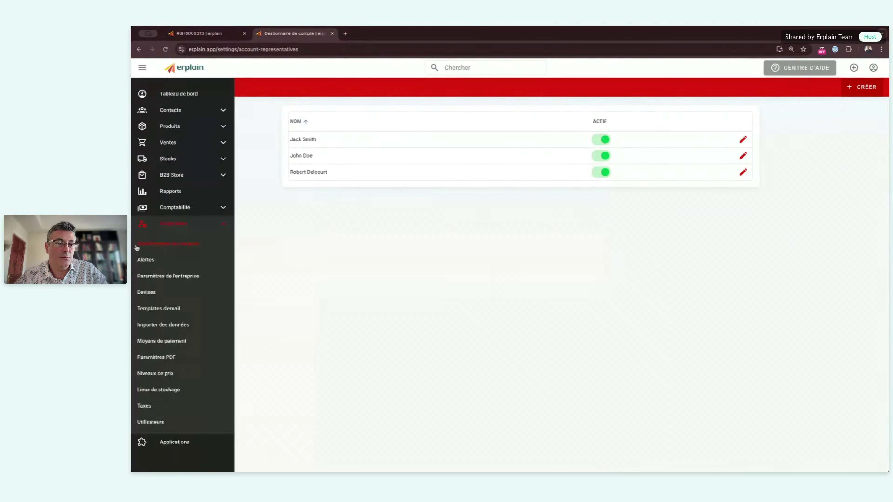
click(160, 422)
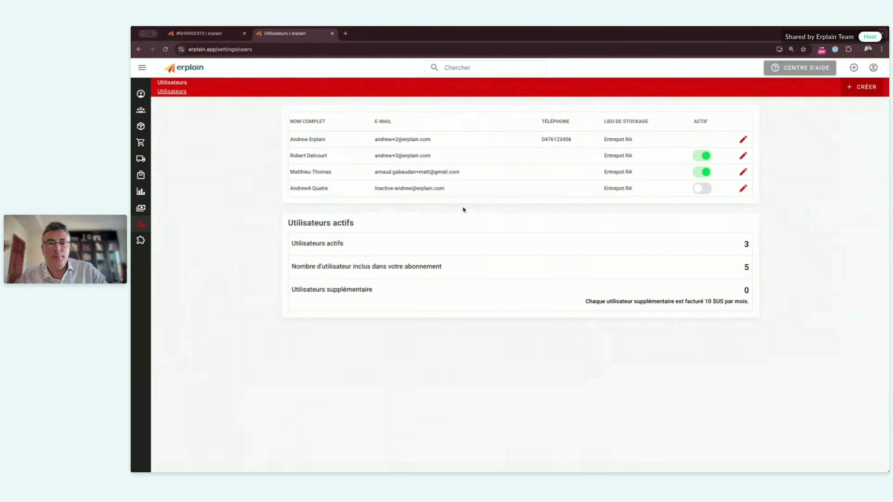
Start a new user with the user type Gestionnaire de compte and link it to the third account manager offered
click(863, 89)
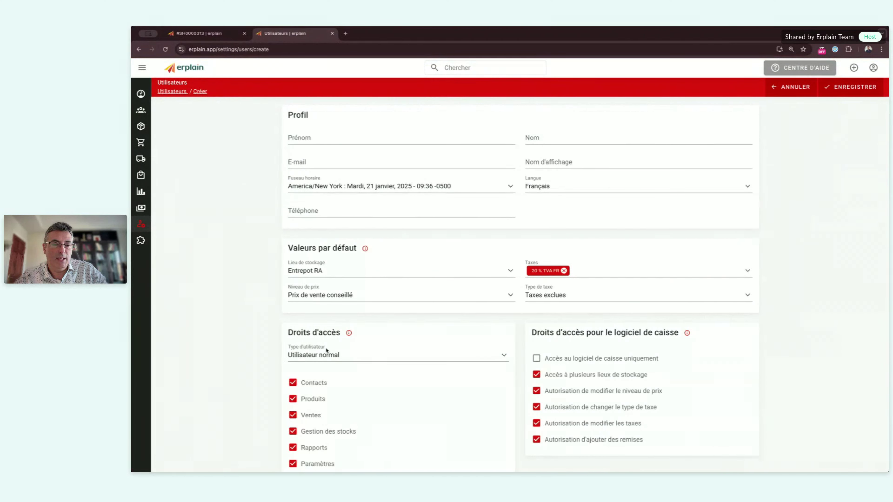
scroll(326, 350, down, 1)
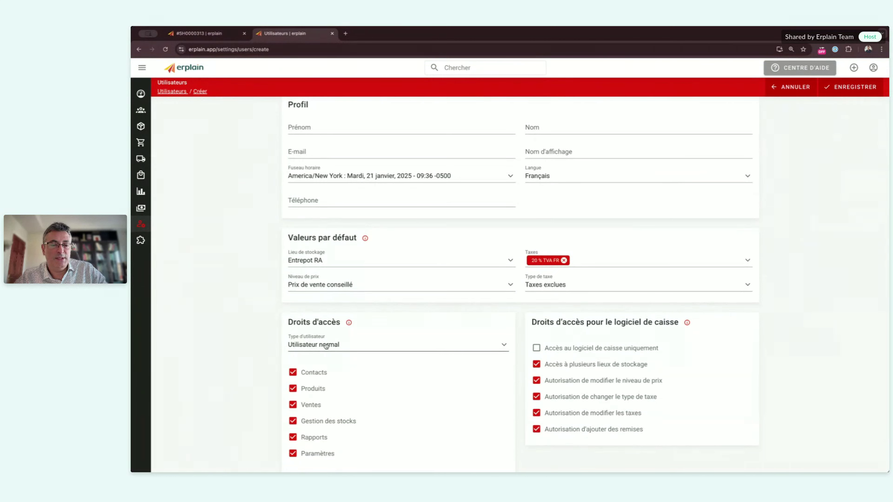
click(326, 346)
click(336, 369)
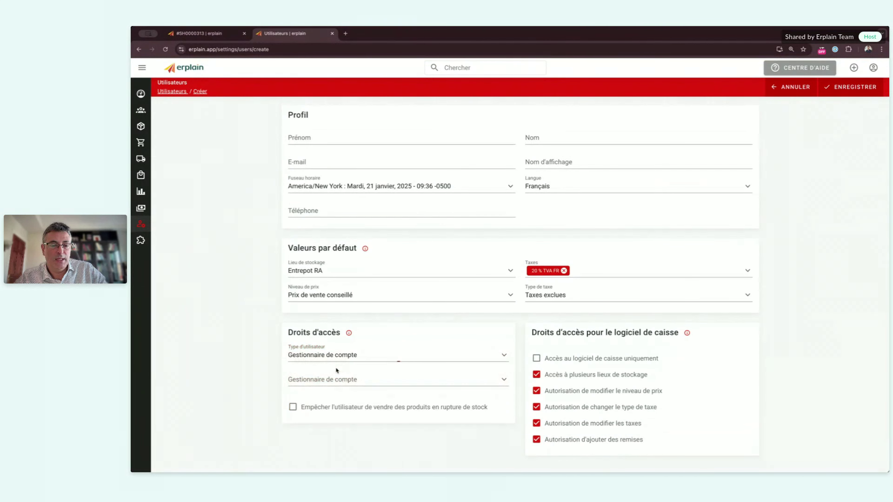
click(332, 378)
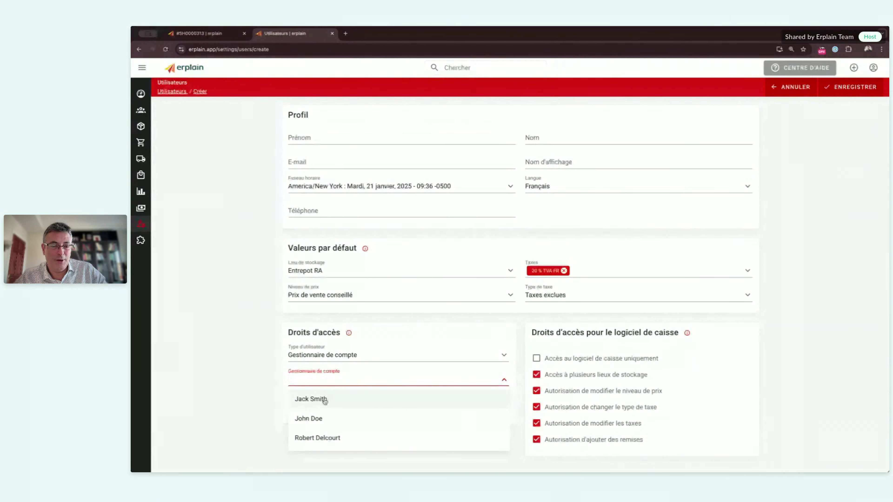
click(325, 439)
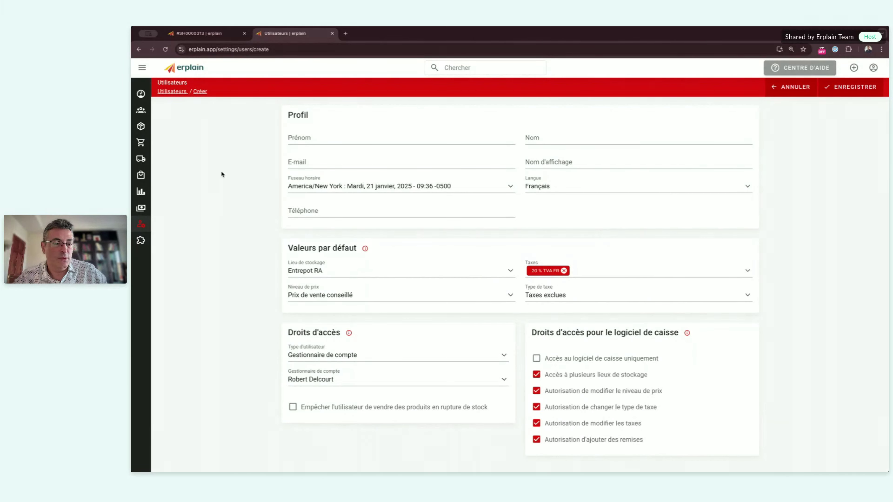
Open the B2B Store settings and examine the store setup and product configuration options
click(172, 176)
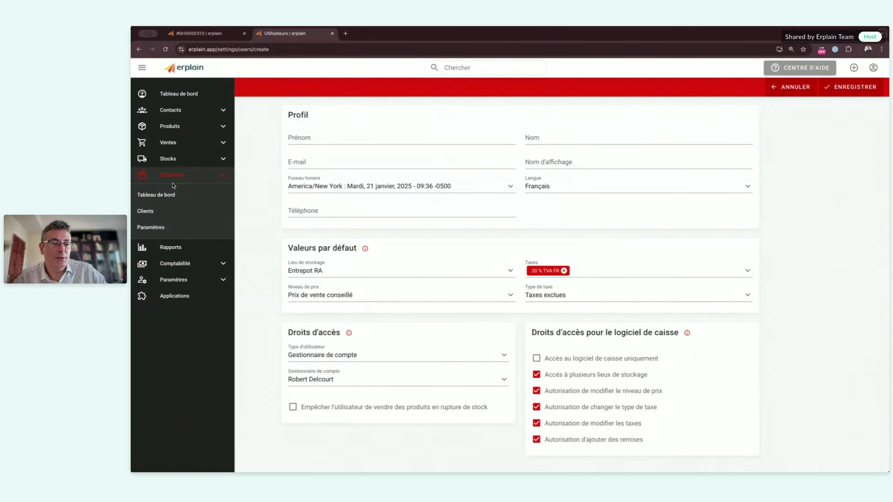
click(152, 227)
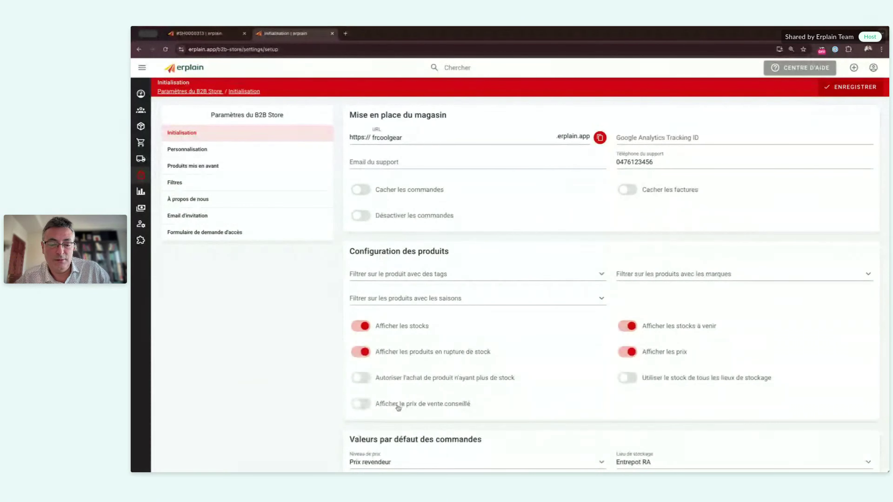
Return to the PDF settings and examine the general display options and the customisable titles of document totals
mouse_move(189, 310)
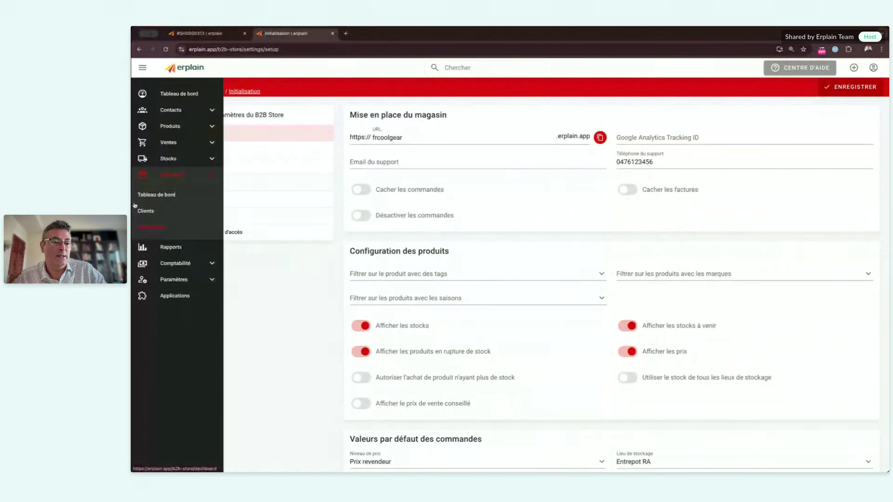
click(176, 280)
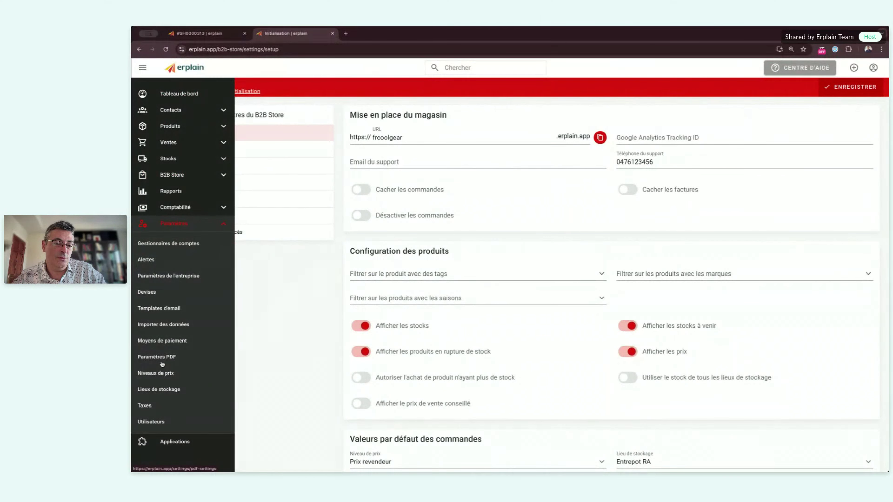
click(164, 356)
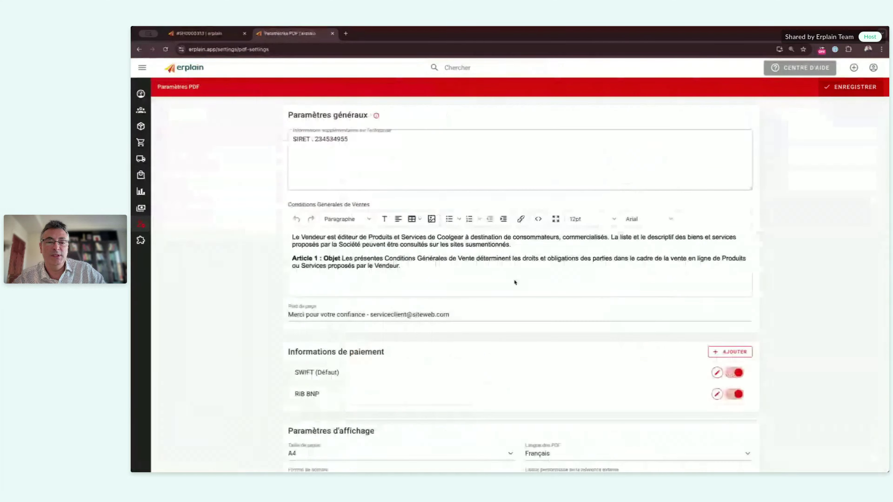
scroll(579, 307, down, 15)
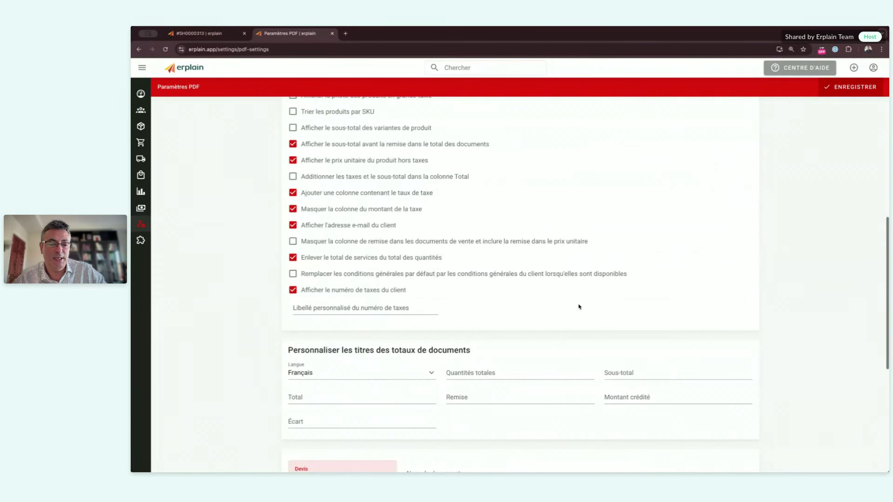
scroll(579, 307, up, 1)
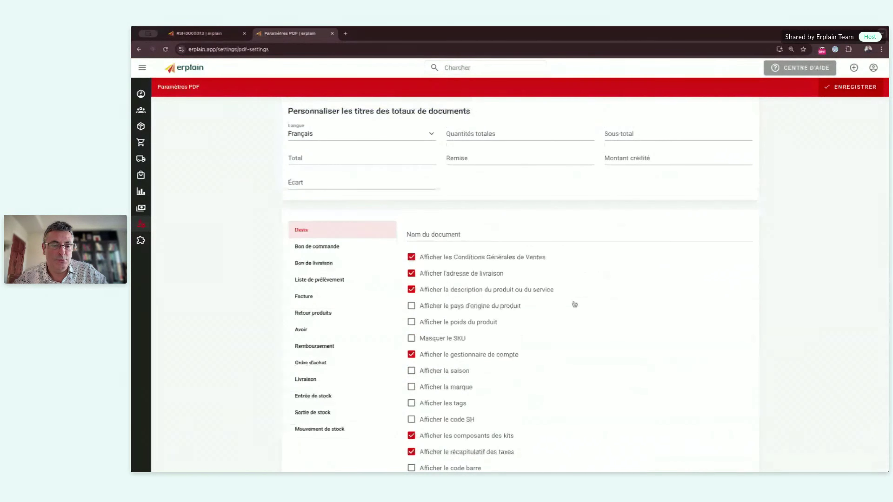
scroll(411, 220, up, 7)
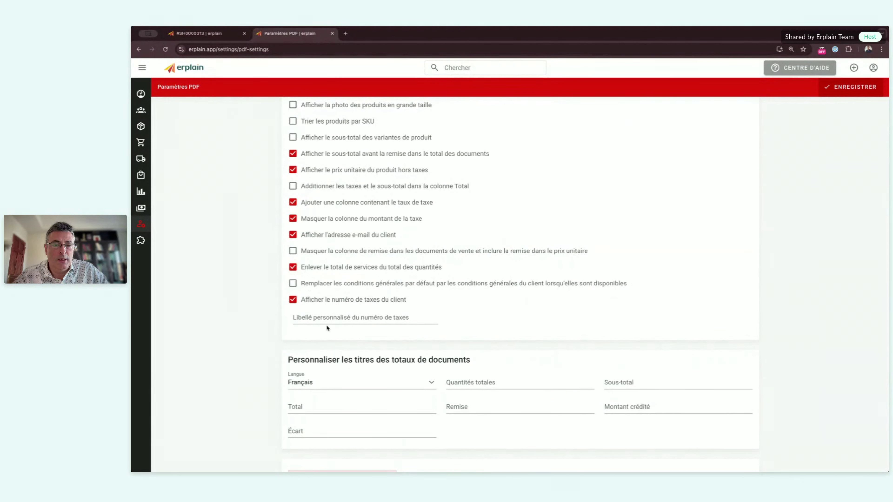
scroll(322, 283, down, 1)
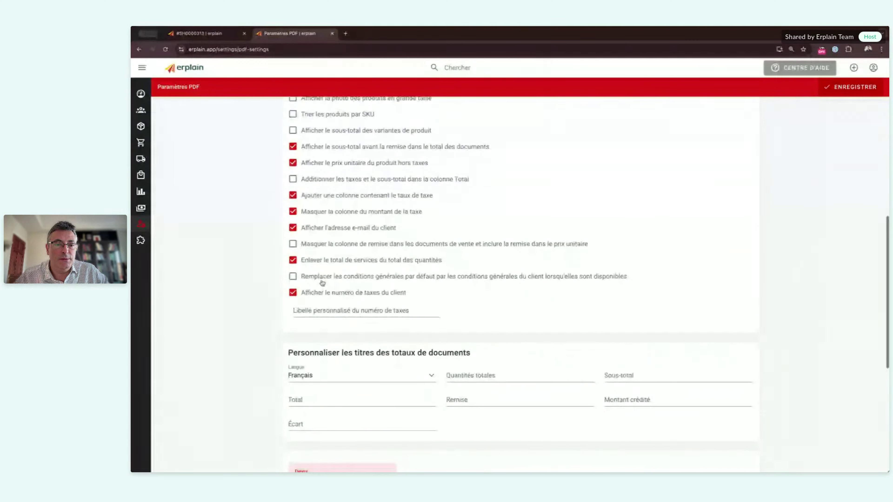
scroll(323, 283, down, 6)
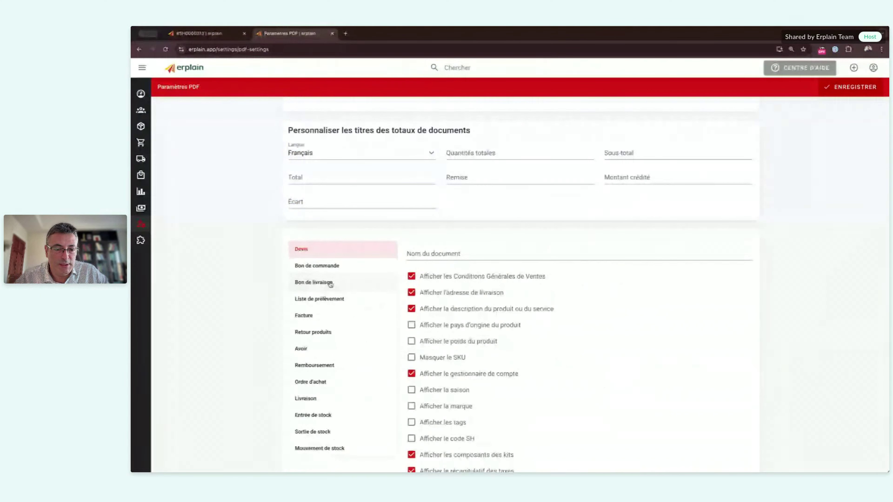
Check the PDF display options available for the Facture document
click(328, 315)
scroll(555, 353, down, 1)
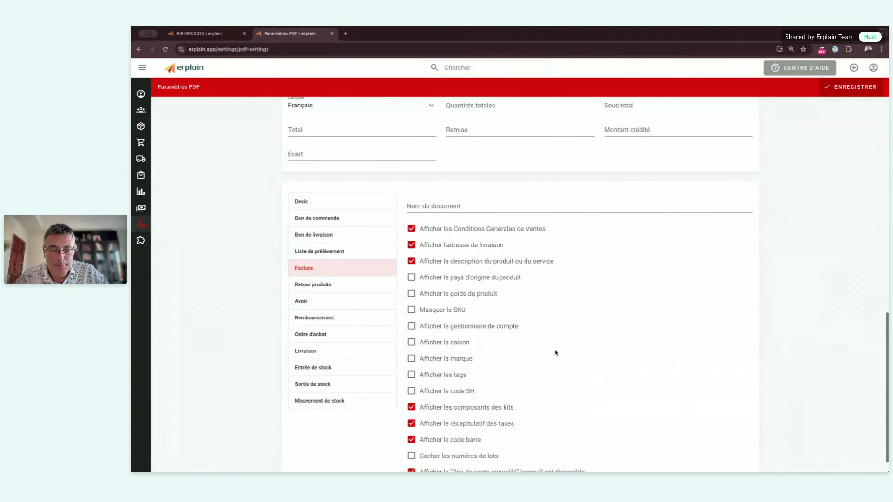
scroll(555, 352, down, 1)
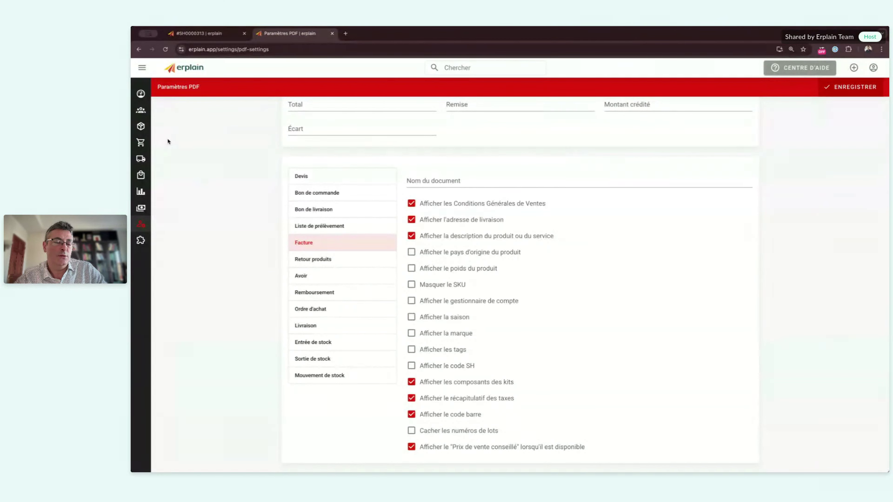
Open the list of sales orders (Bons de commande)
click(141, 142)
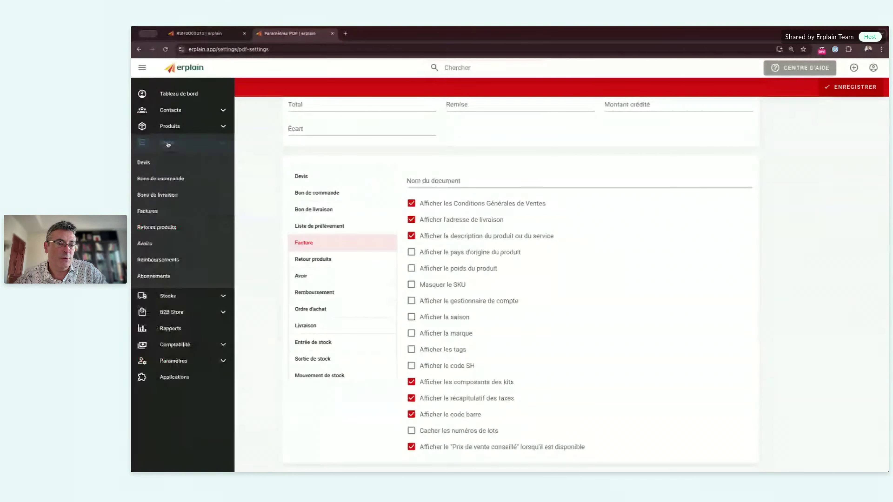
click(154, 179)
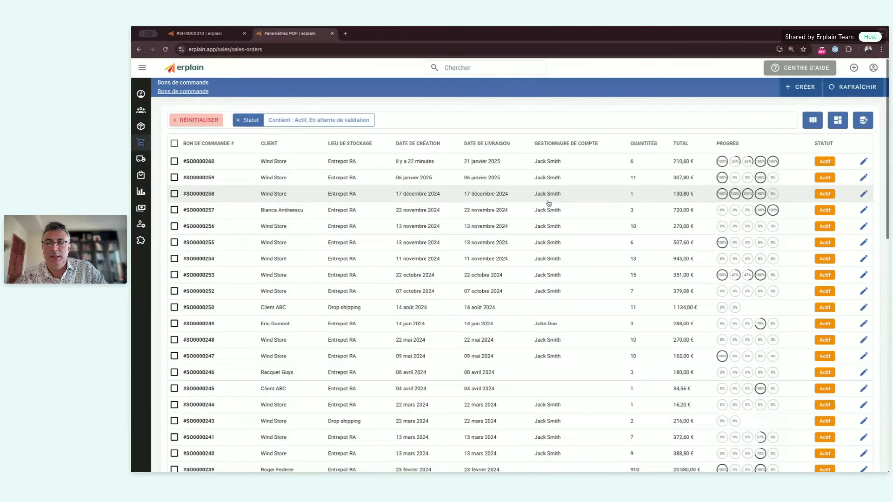
Open the Wind Store sales order of 13 novembre 2024 for 270,00 € and enter a 10 % deposit (Acompte) for it
click(202, 227)
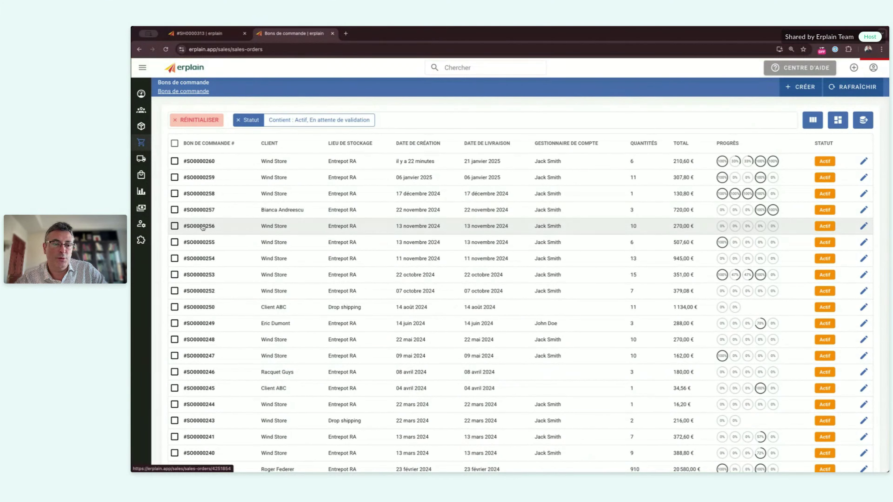
click(843, 91)
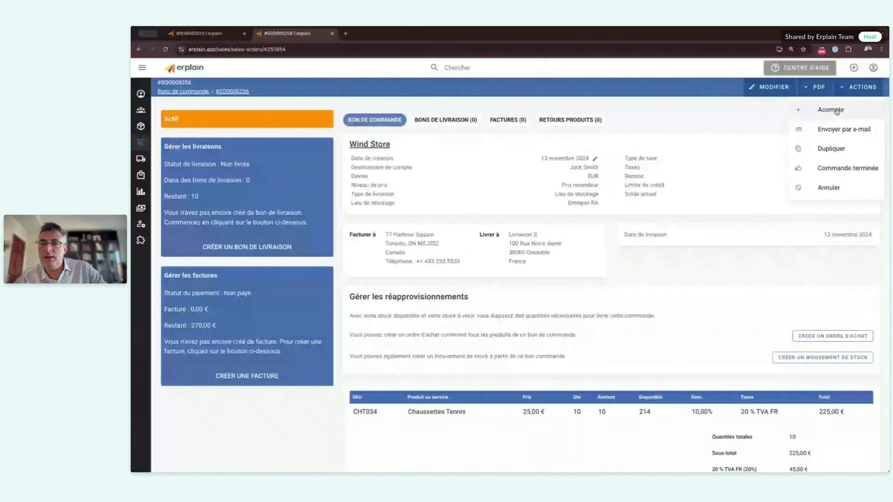
click(836, 110)
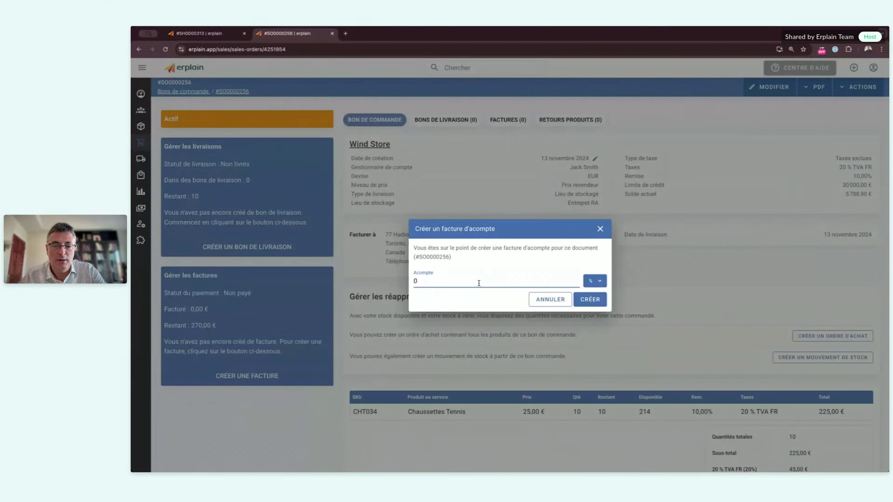
key(BackSpace)
text(1)
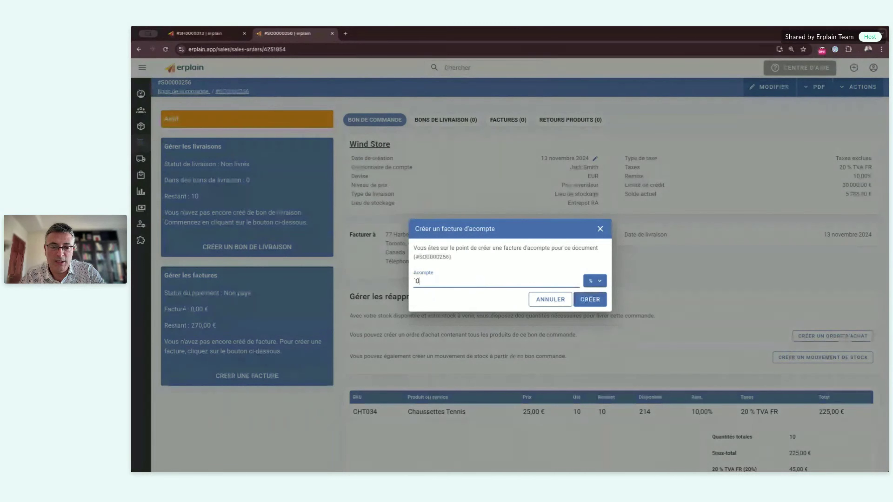
text(0)
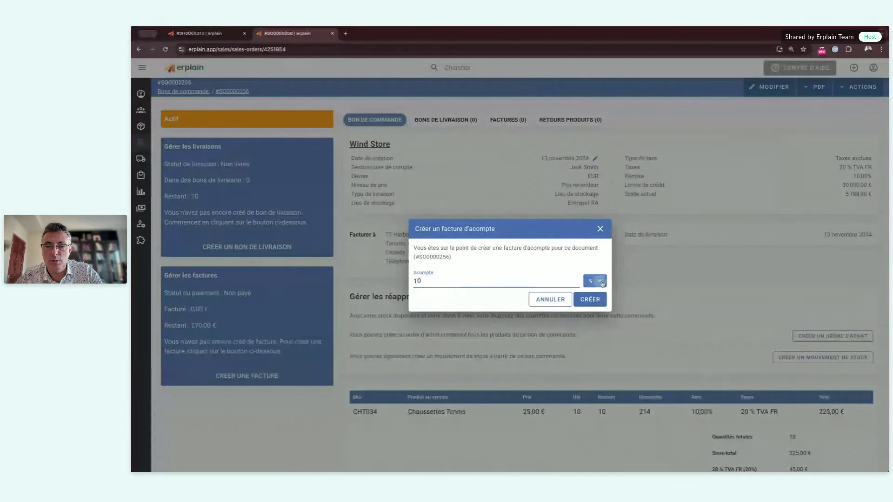
Switch the deposit from a percentage to a fixed amount in euros, set it to 100 € and create the deposit invoice
click(595, 281)
click(595, 314)
click(500, 288)
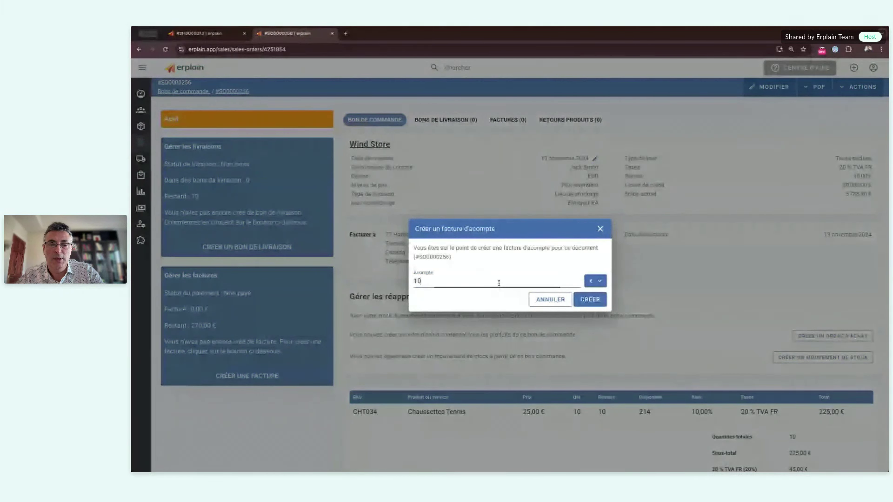
text(0)
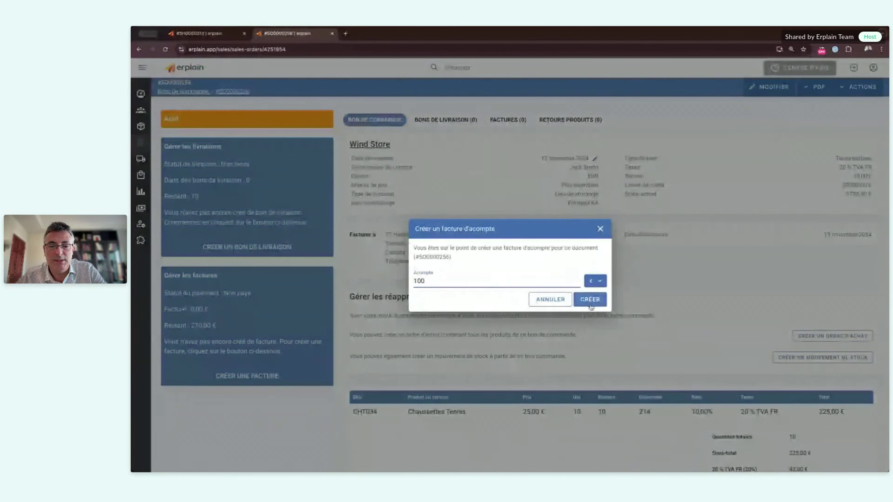
click(578, 301)
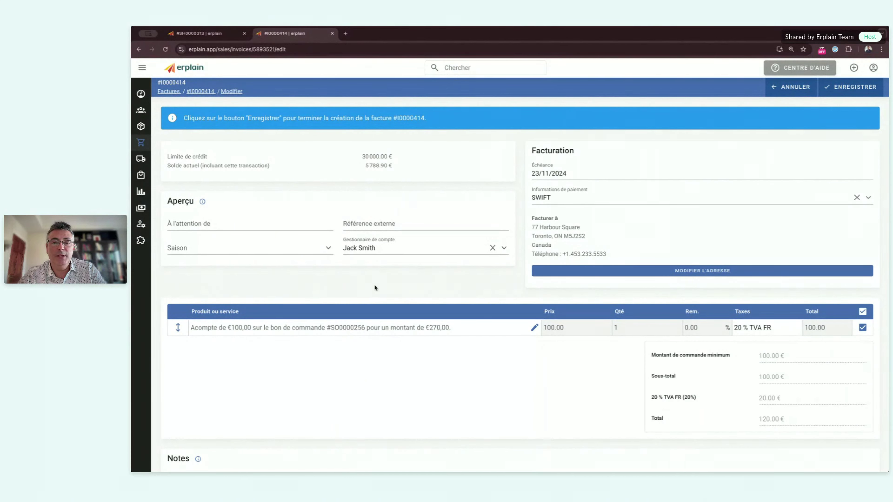
Return to the list of sales orders and open the 270,00 € Wind Store order of 13 novembre 2024 for editing
mouse_move(150, 164)
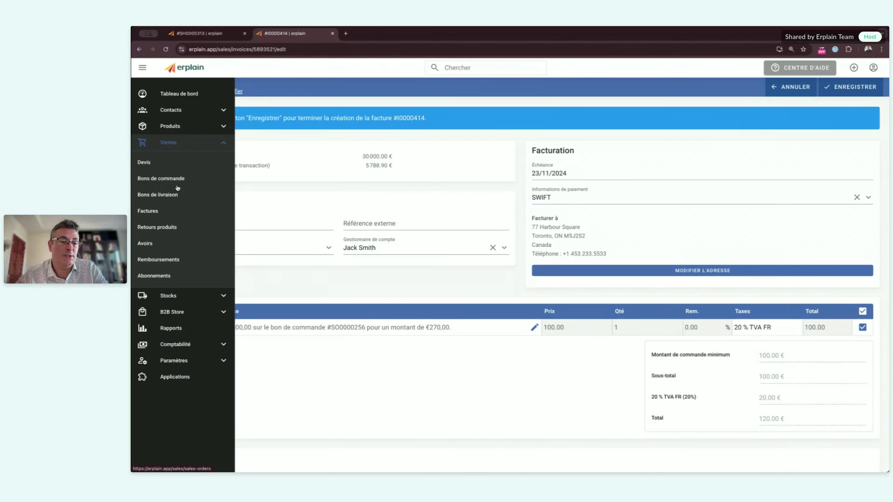
click(166, 180)
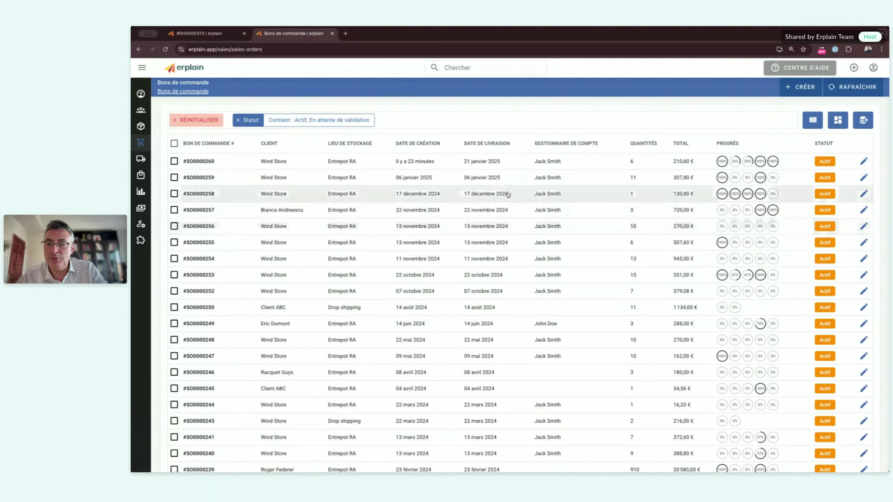
click(864, 226)
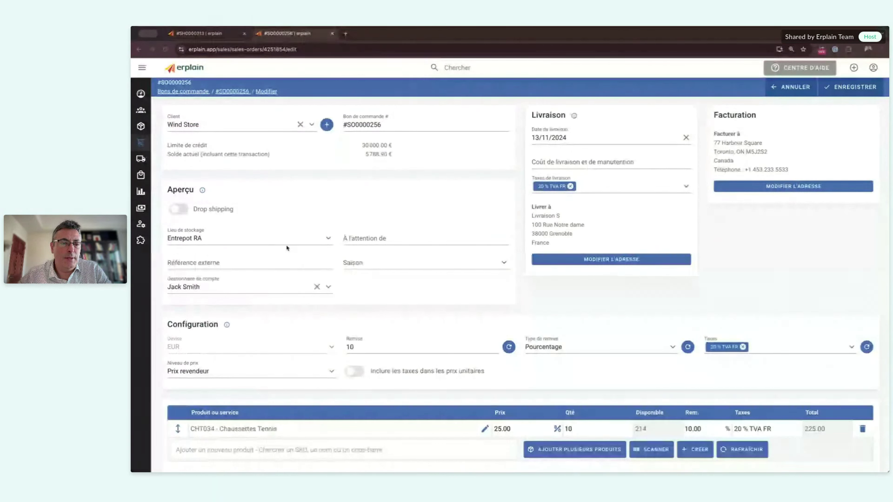
Try to set the quantity of the Chaussettes Tennis line in the sales order to 5
scroll(569, 339, down, 2)
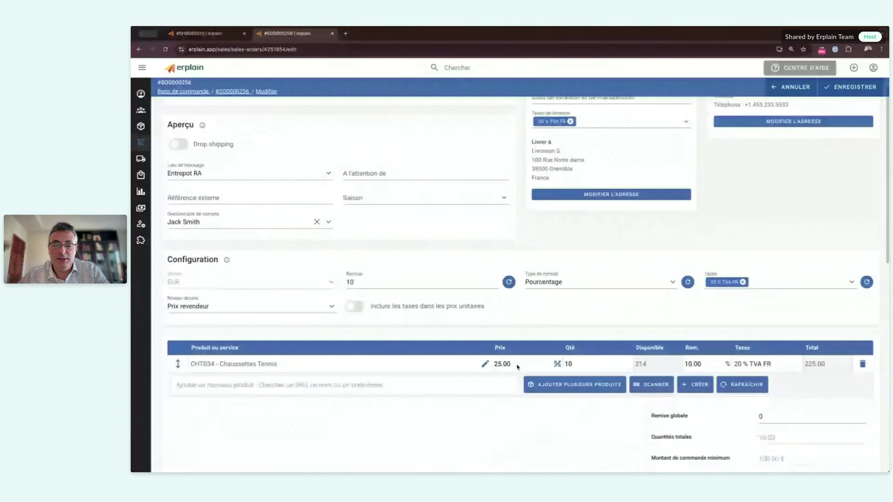
click(517, 365)
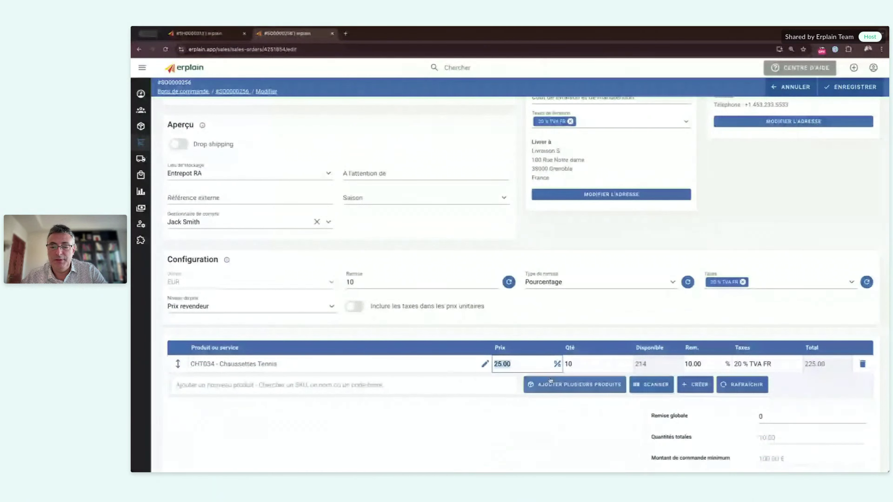
key(Tab)
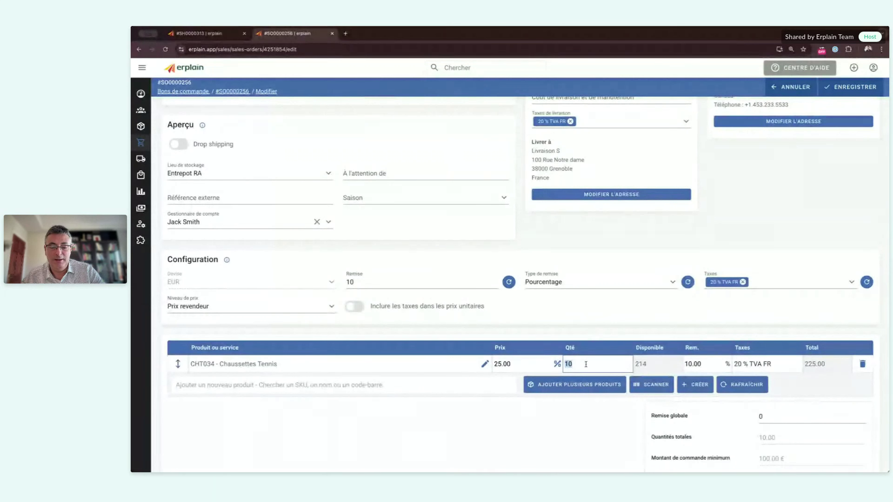
text(5)
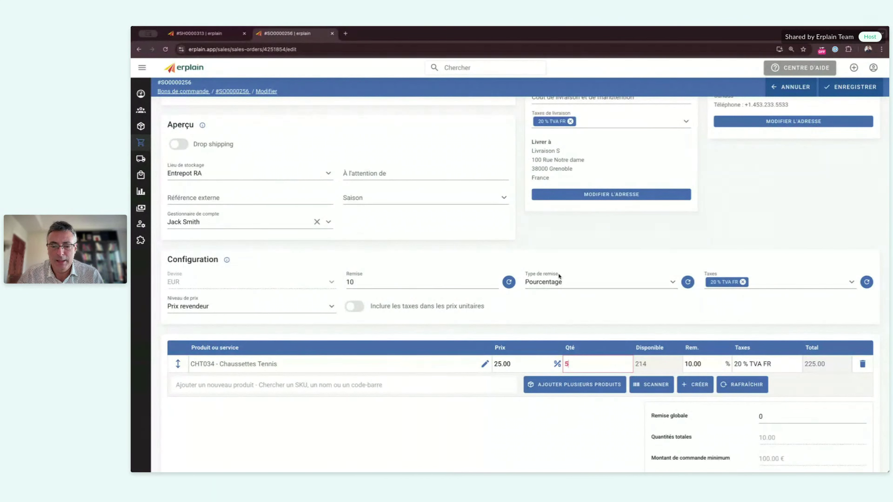
click(546, 419)
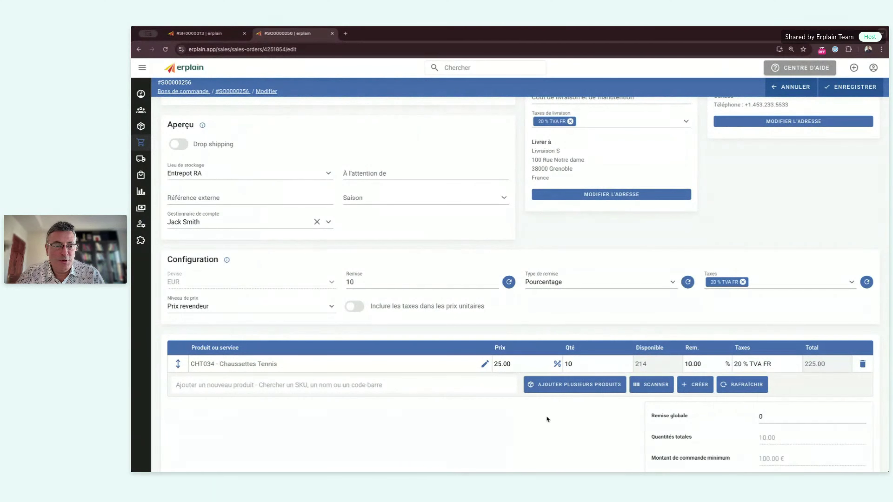
scroll(543, 253, up, 2)
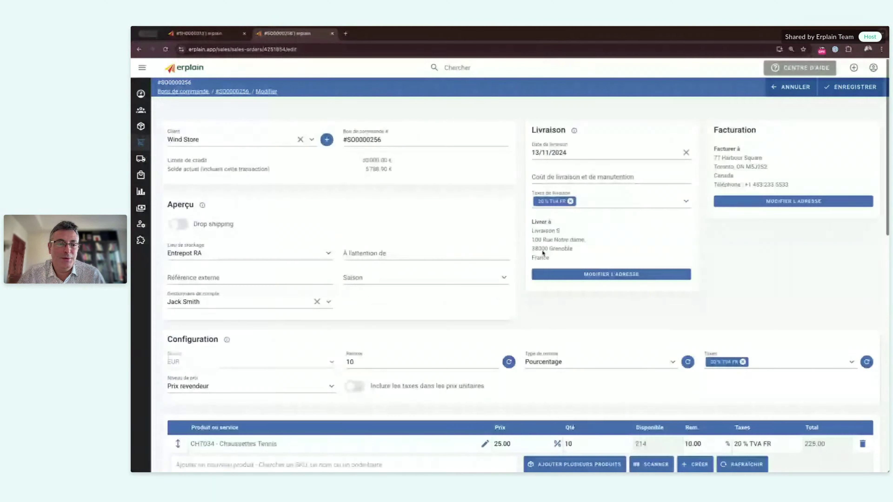